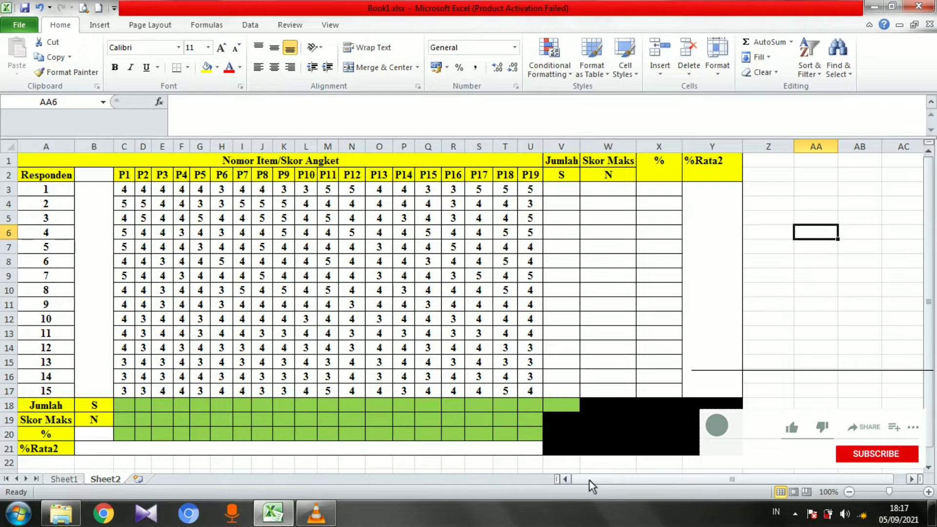
- Examine the questionnaire score table: the respondent rows 1–15, the item columns P1–P19 and the empty total, maximum score and percentage cells
left_click(768, 420)
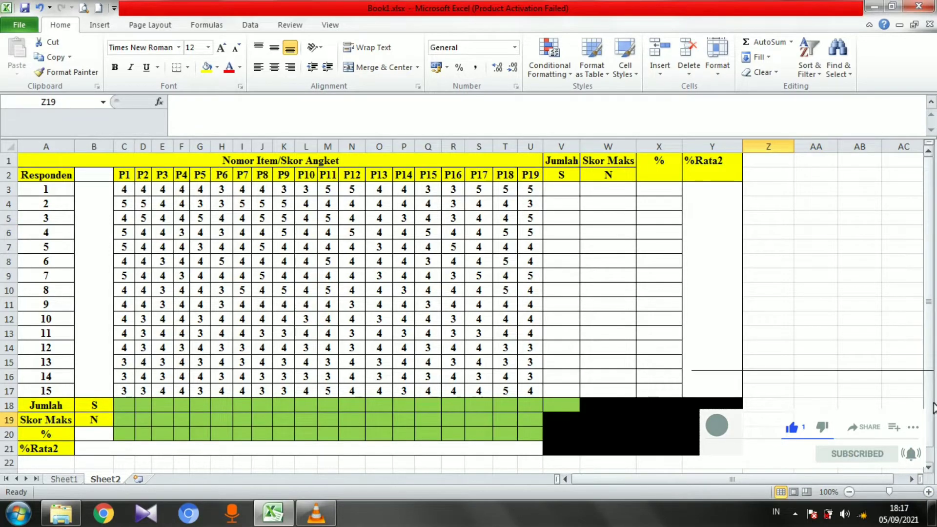
mouse_move(929, 405)
left_mouse_down()
mouse_move(931, 426)
mouse_move(930, 398)
left_mouse_up()
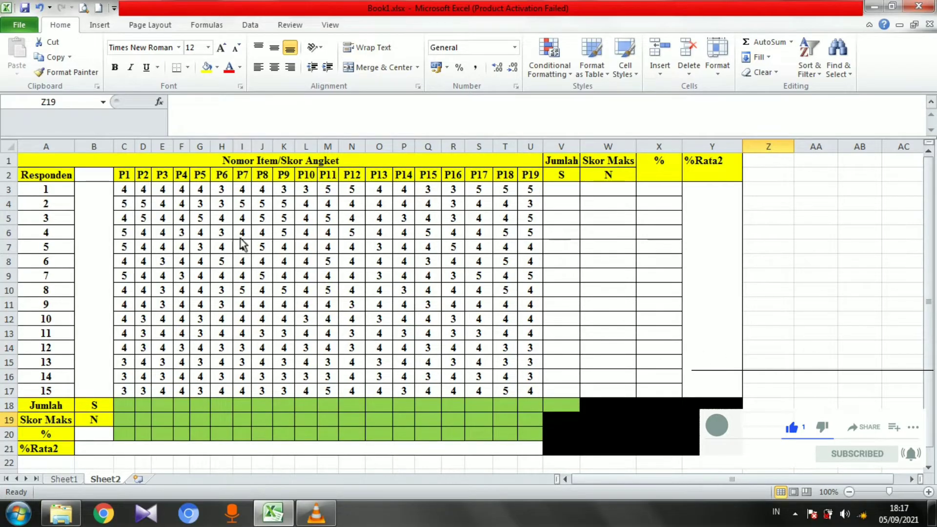
left_click_drag(45, 170, 700, 395)
left_click(816, 390)
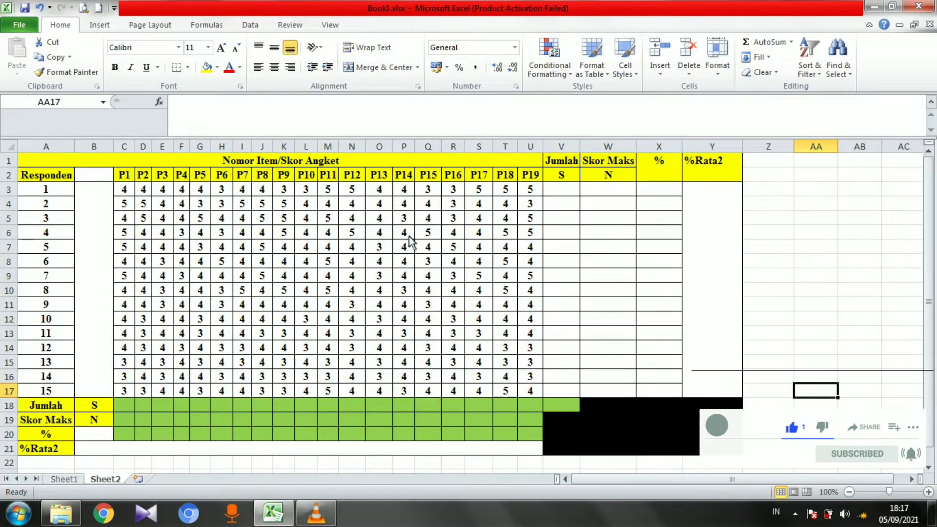
left_click_drag(125, 194, 523, 396)
left_click(314, 255)
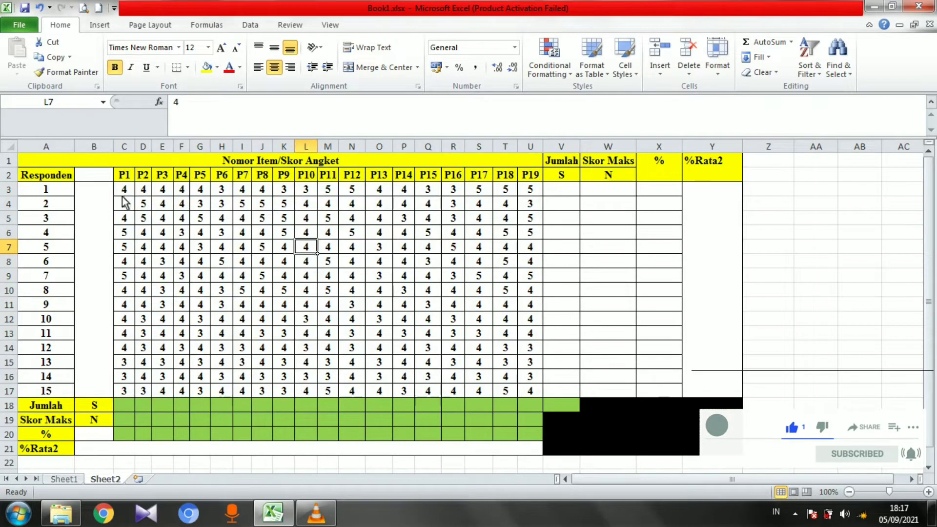
left_click_drag(122, 193, 528, 388)
left_click(453, 348)
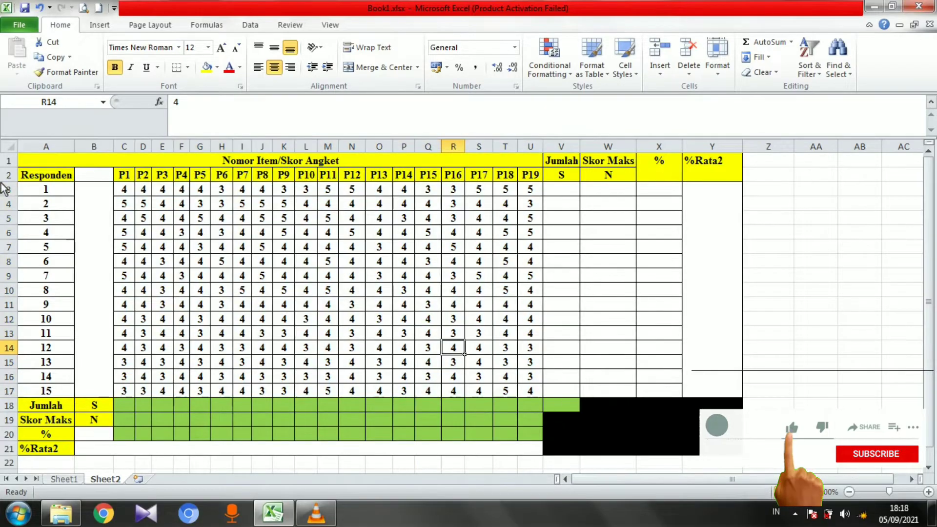
left_click_drag(42, 179, 49, 391)
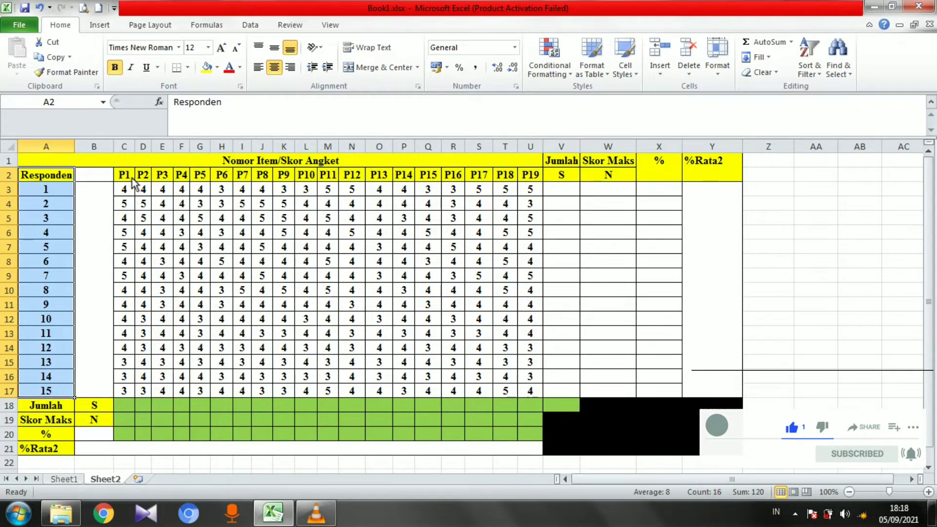
left_click_drag(131, 177, 531, 185)
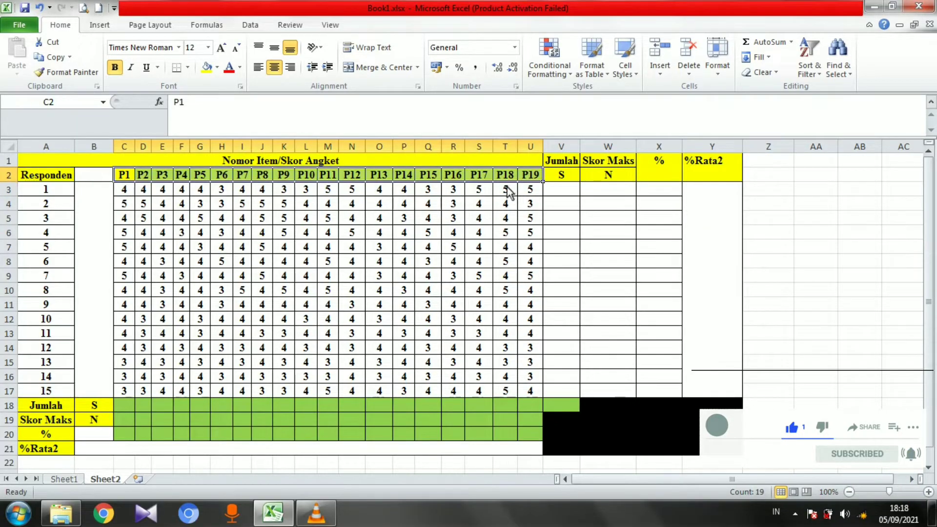
left_click(810, 264)
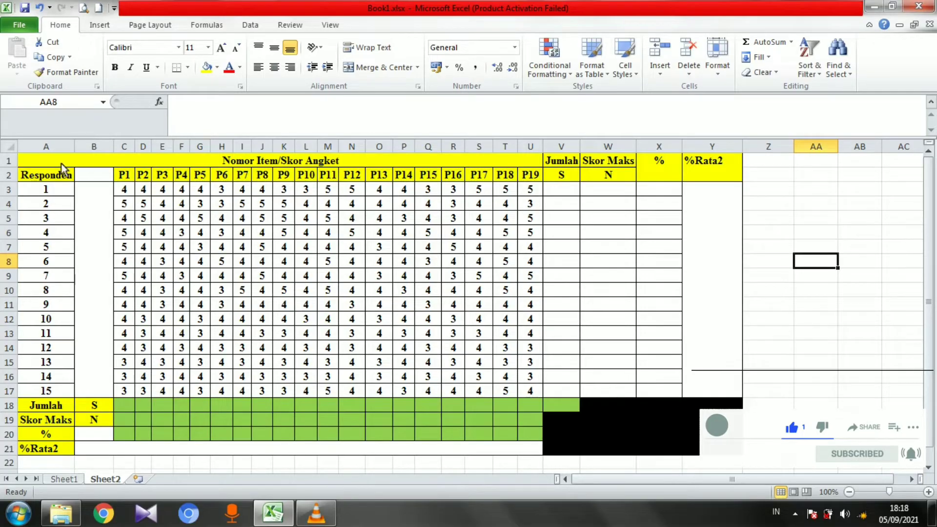
left_click_drag(61, 166, 652, 409)
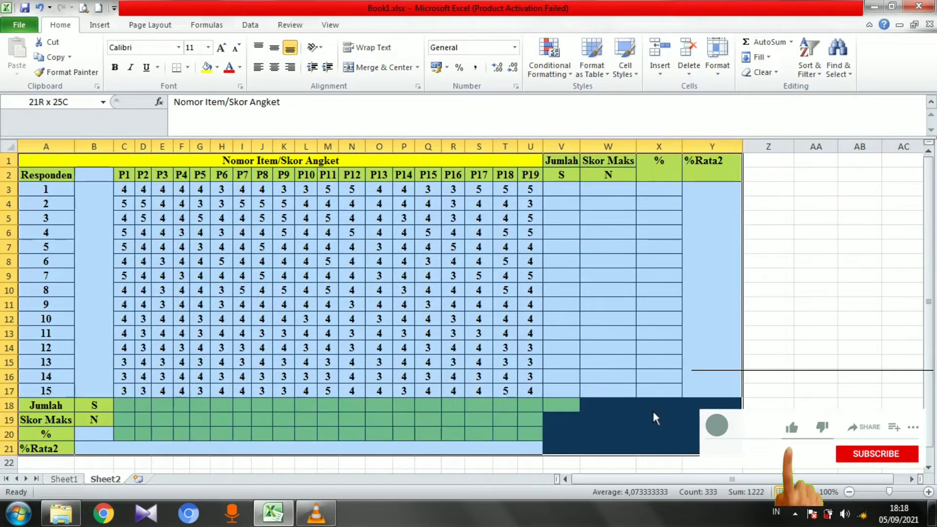
left_click(773, 375)
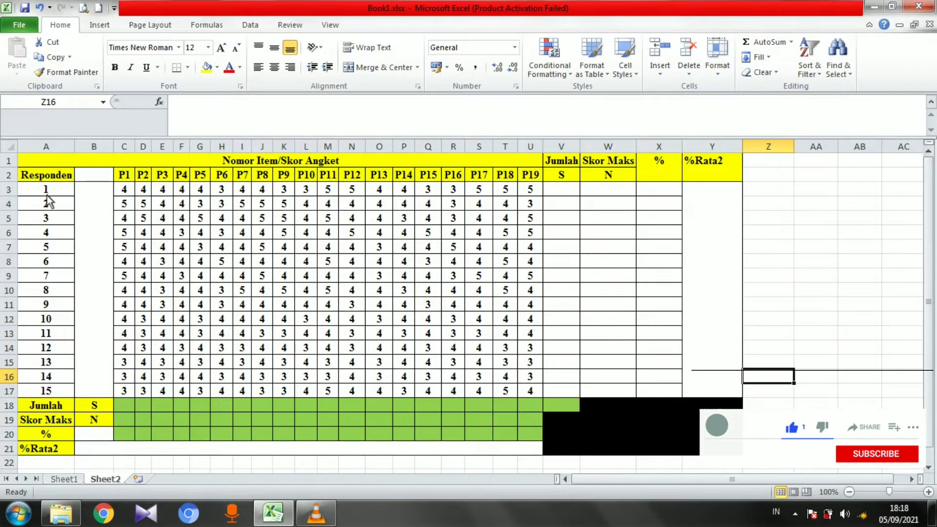
left_click(239, 117)
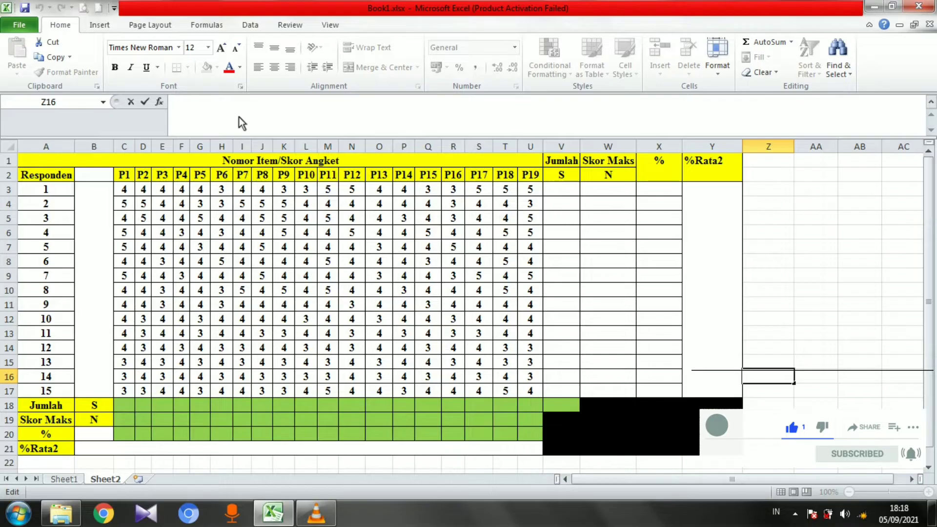
- Enter the formula =SUM(C3:U3) in V3 to total the P1–P19 scores of respondent 1
left_click(564, 188)
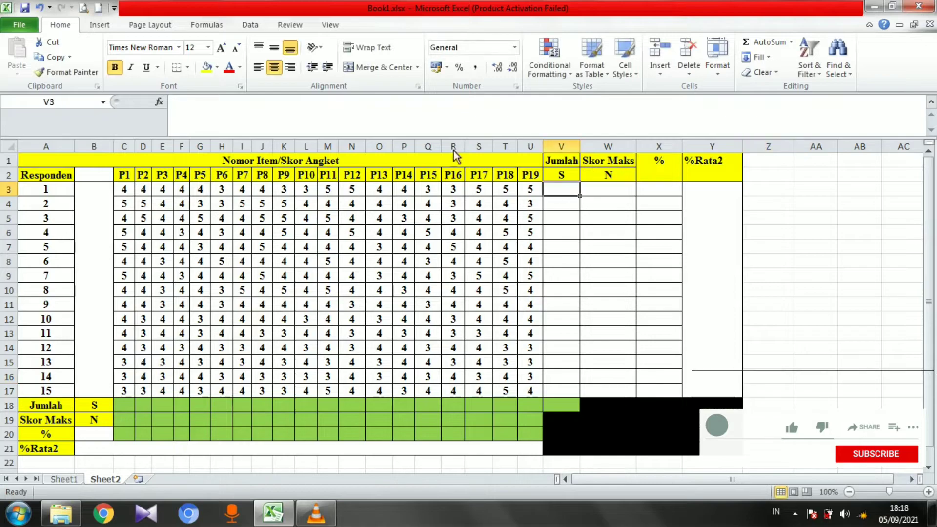
left_click(408, 124)
type("=sum")
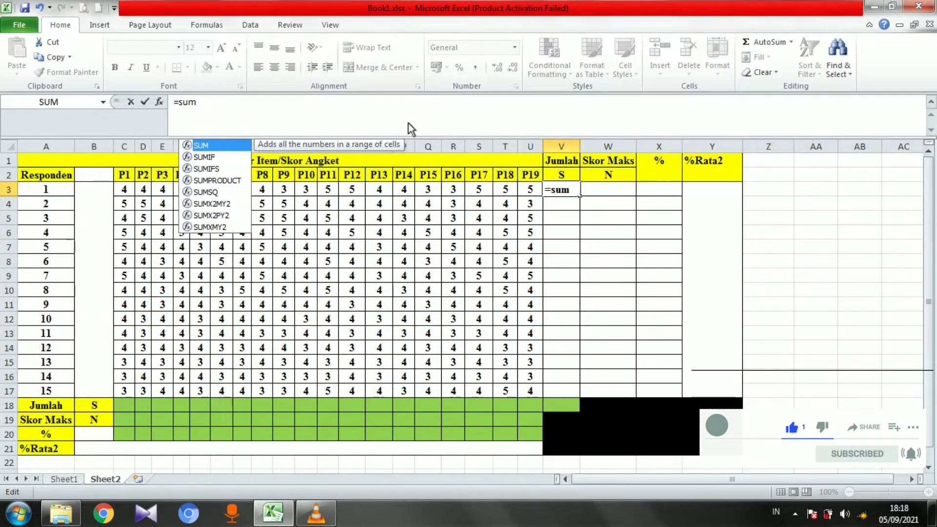
type("(")
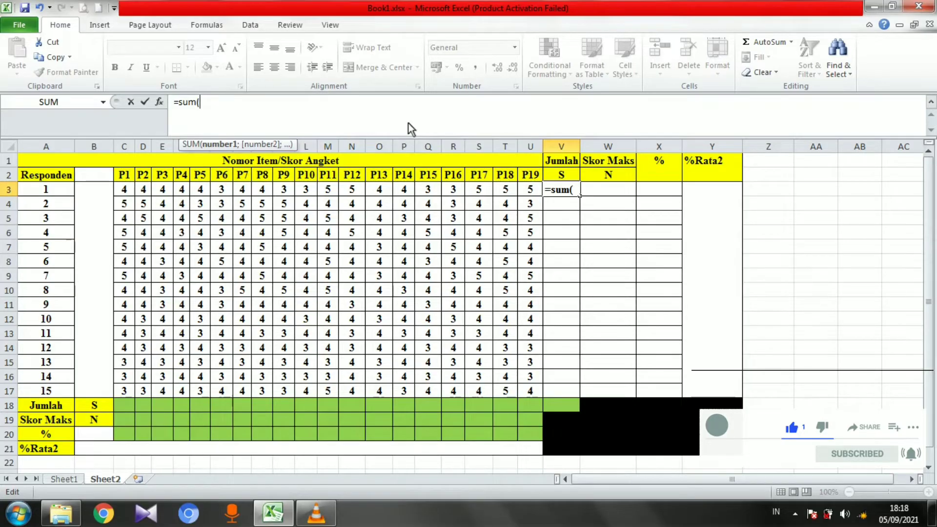
left_click(125, 195)
left_click(138, 195)
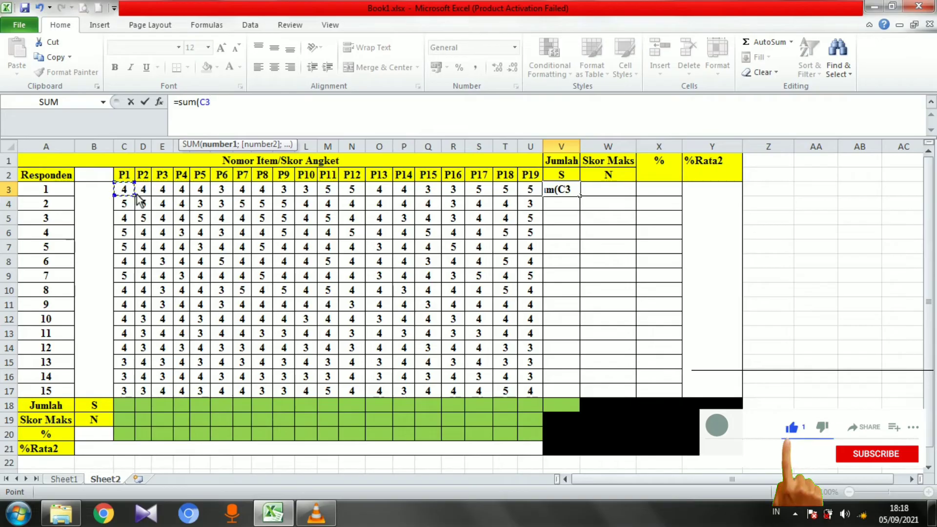
left_click(130, 192)
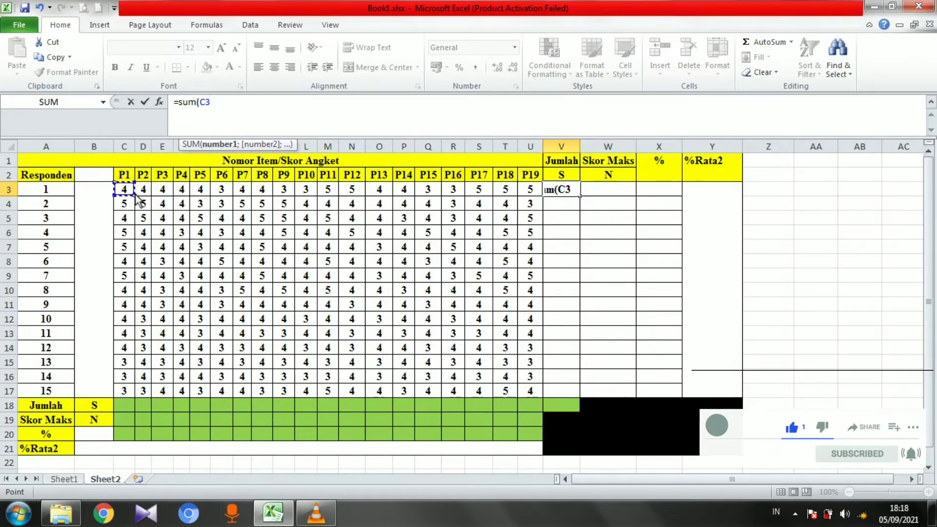
left_click_drag(139, 194, 534, 193)
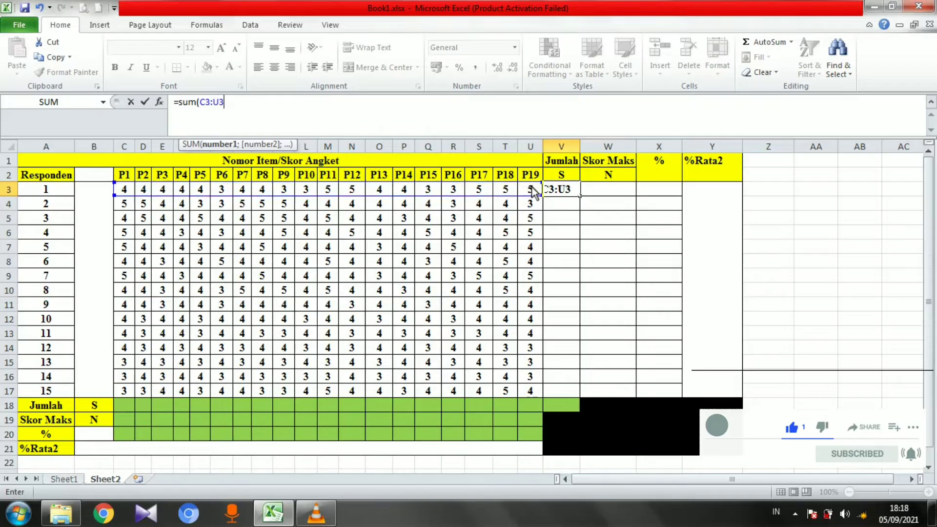
type(")")
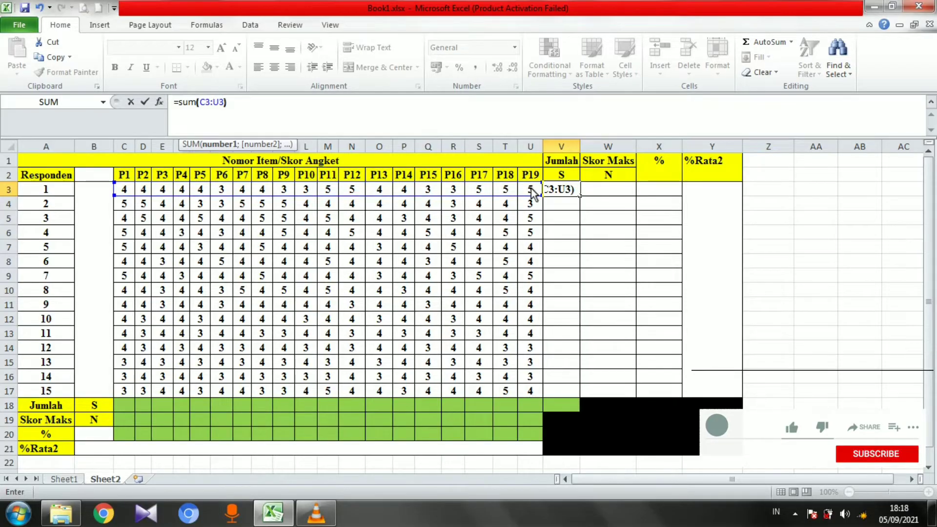
key("Return")
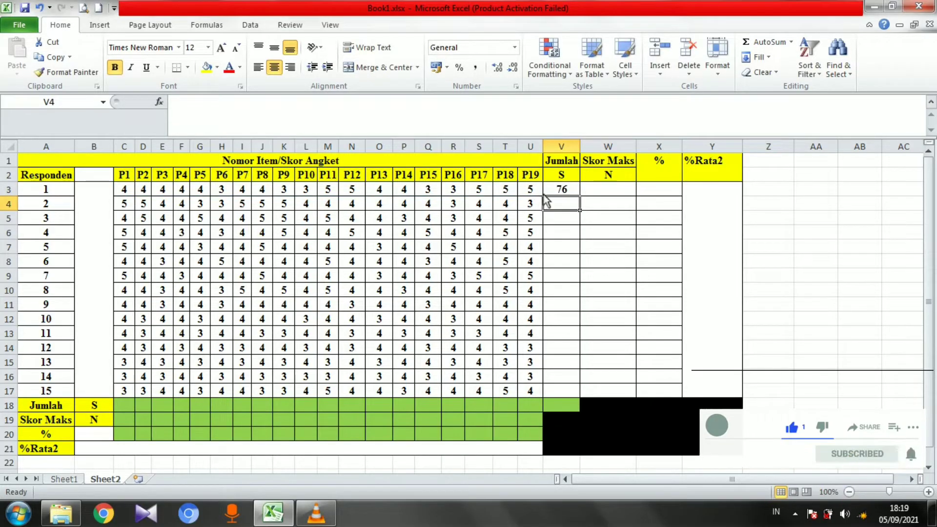
- Fill the Jumlah formula from V3 down to V17 for all 15 respondents
left_click(559, 191)
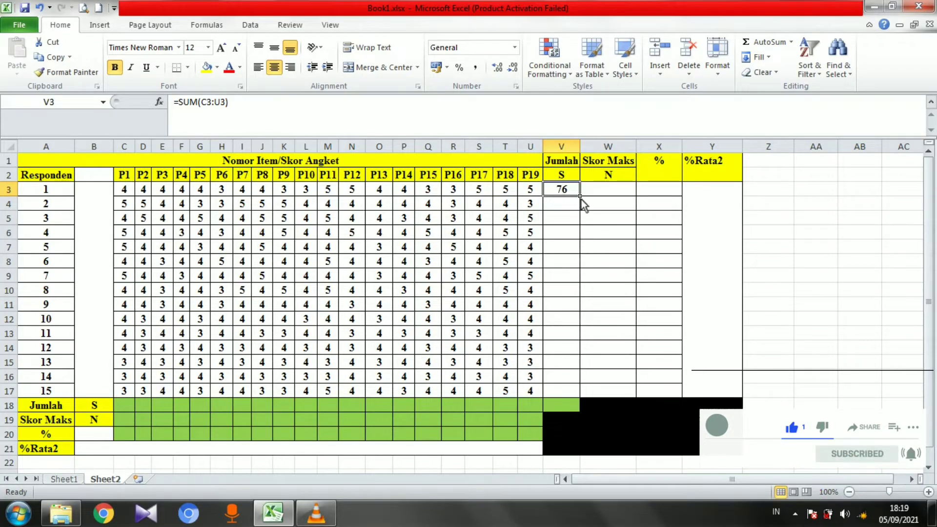
left_click_drag(580, 197, 582, 397)
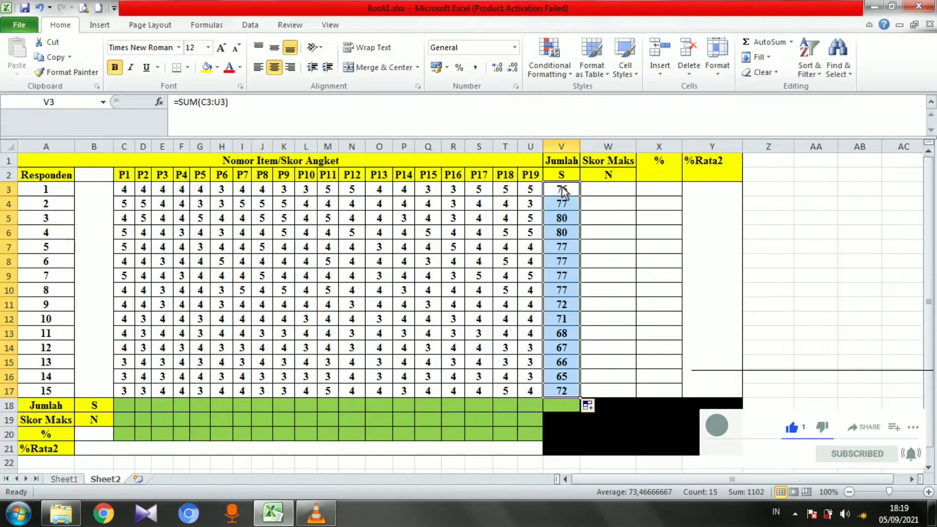
left_click(780, 256)
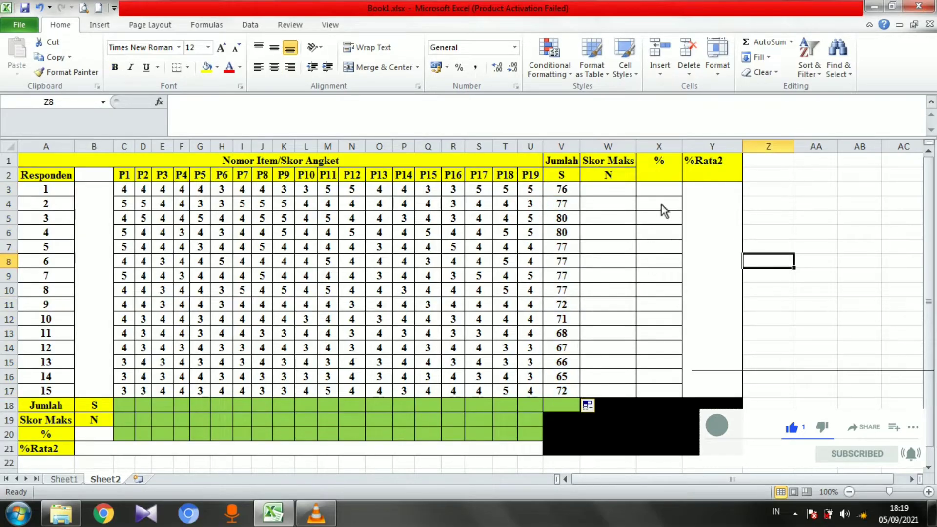
- Enter the formula =5*19 in W3 as the Skor Maks value for respondent 1
left_click(608, 191)
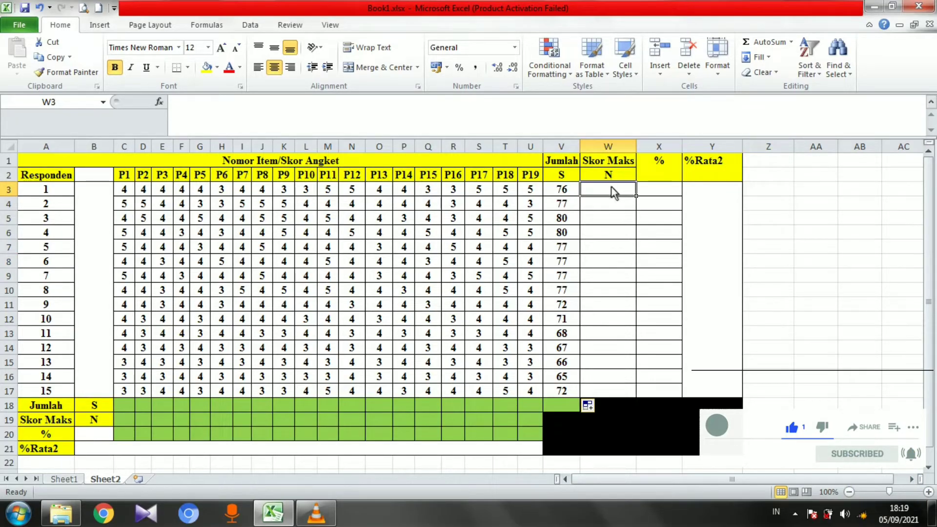
left_click_drag(608, 161, 610, 177)
left_click(606, 165)
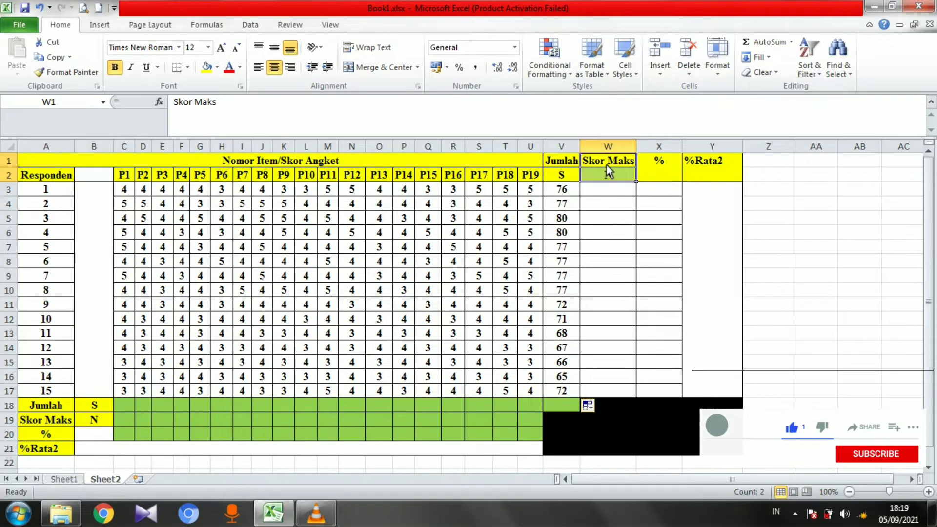
left_click_drag(606, 165, 611, 389)
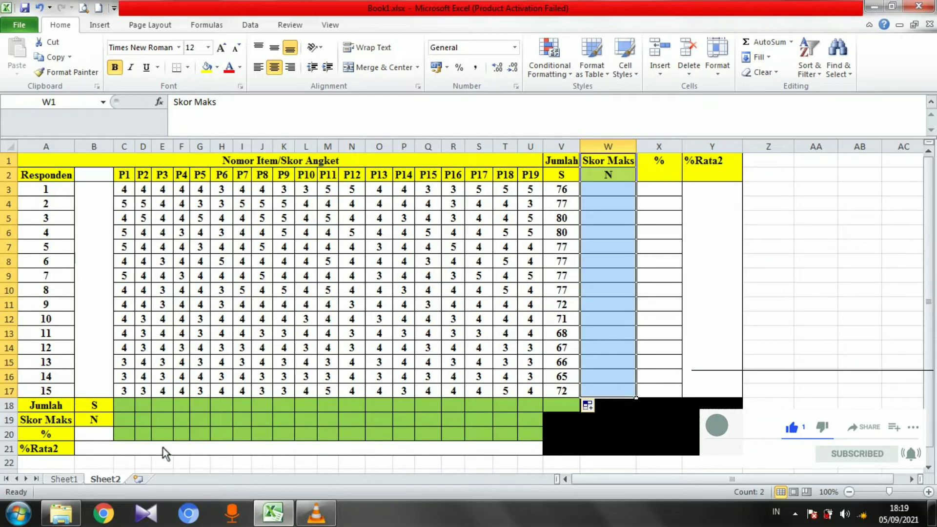
left_click_drag(39, 423, 365, 413)
left_click(821, 234)
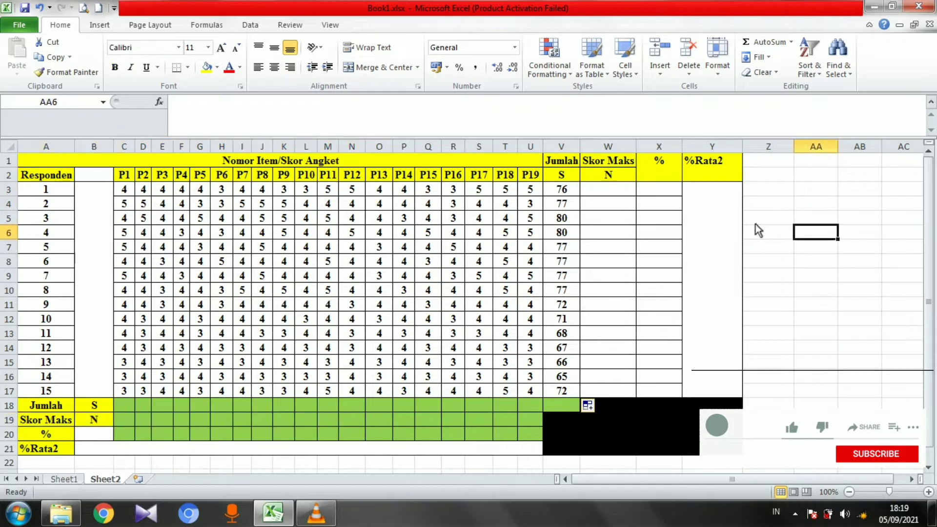
left_click(607, 194)
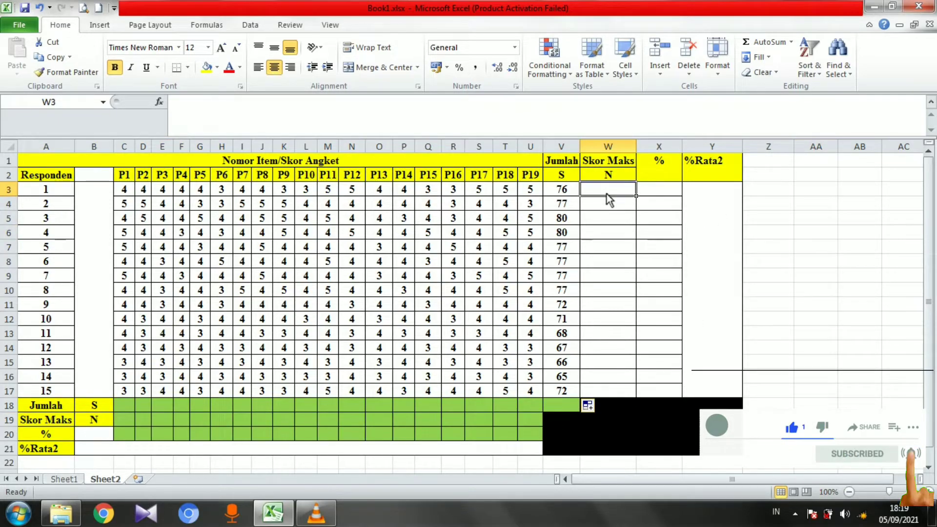
left_click(562, 126)
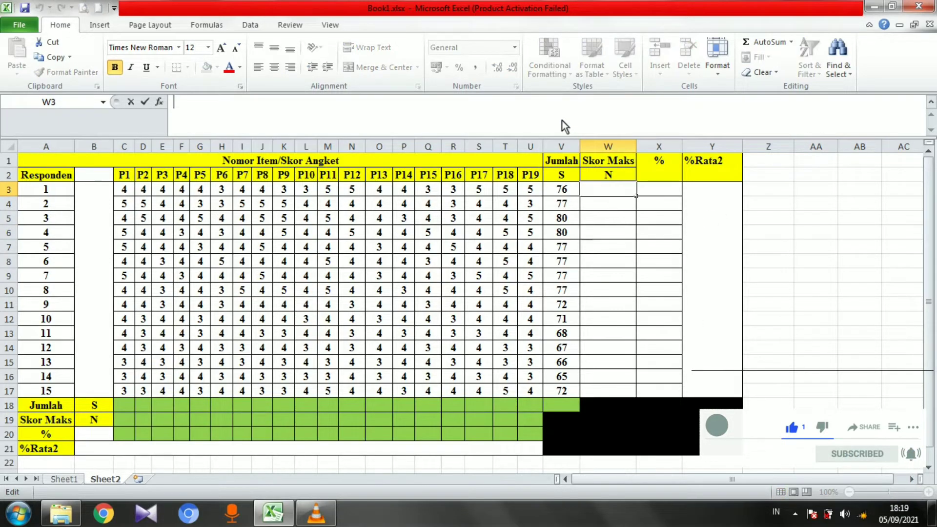
type("=5")
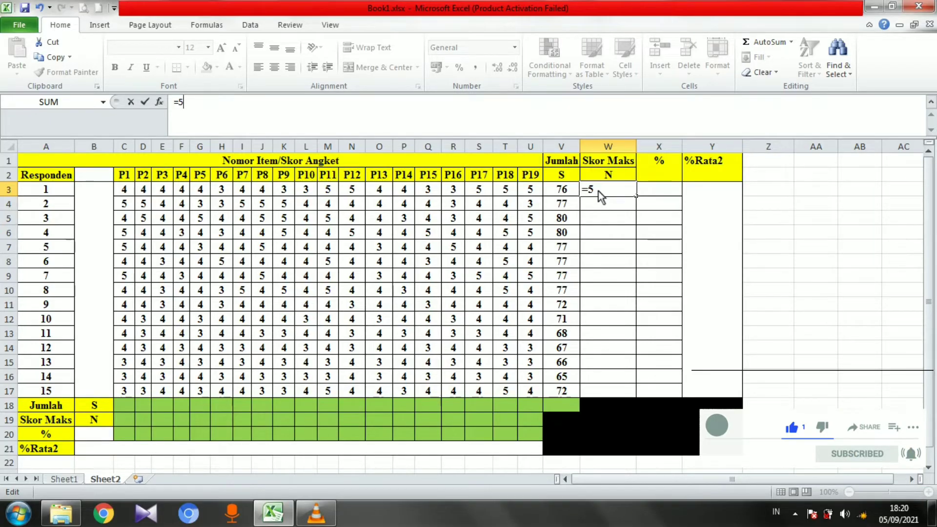
type("*")
type("19")
key("Return")
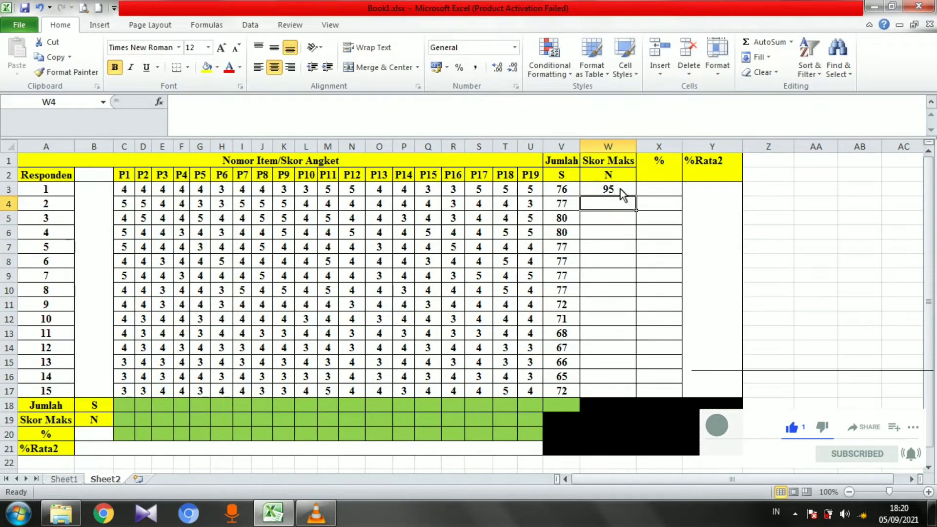
- Fill the Skor Maks formula from W3 down to W17 for all respondents
left_click(622, 190)
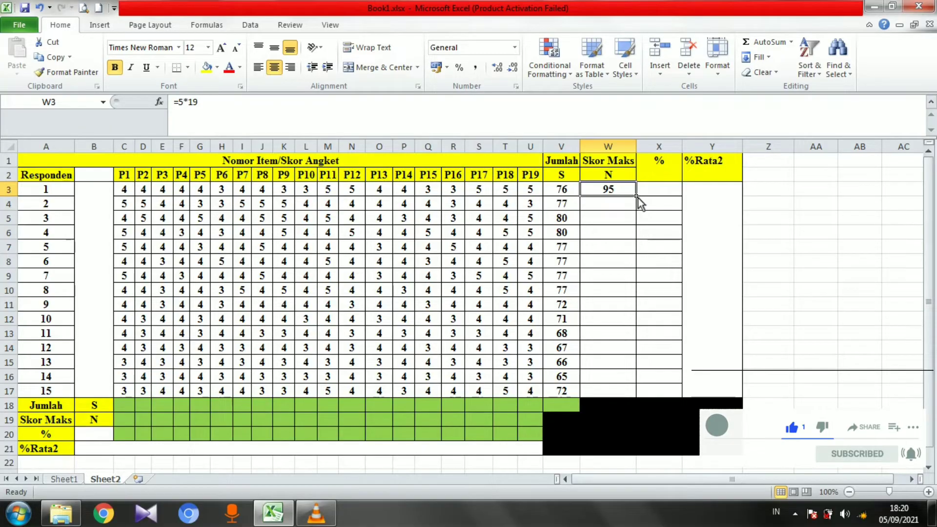
left_click_drag(637, 197, 633, 392)
left_click(603, 191)
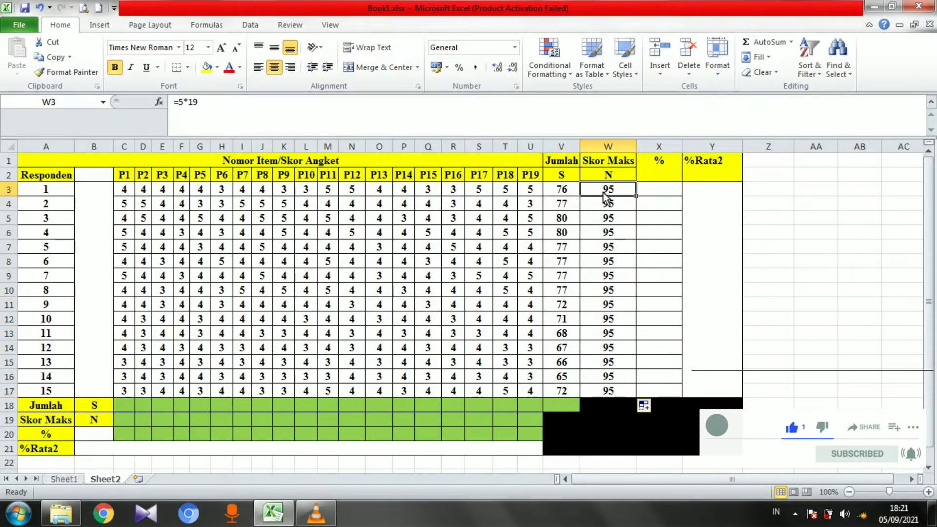
left_click_drag(603, 193, 609, 394)
left_click(841, 287)
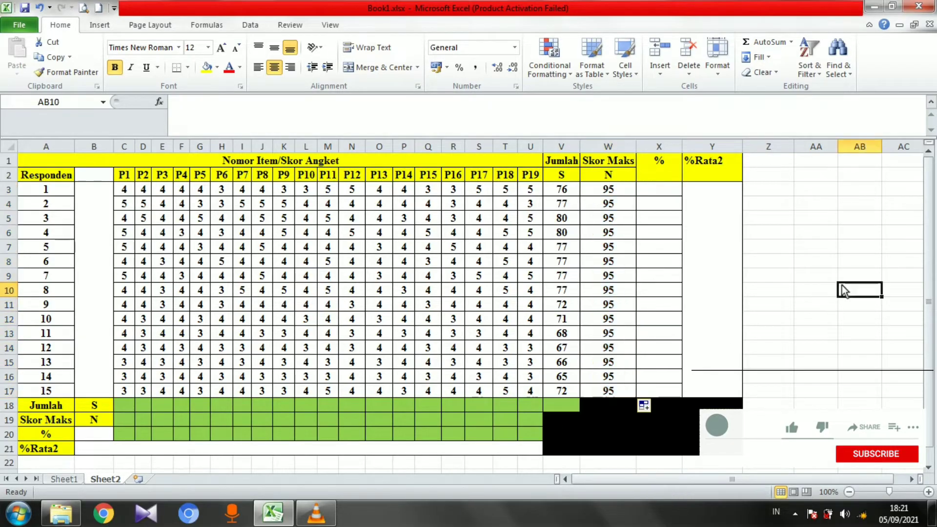
- Enter the formula =V3/W3*100 in X3 to calculate the percentage of respondent 1
left_click(662, 192)
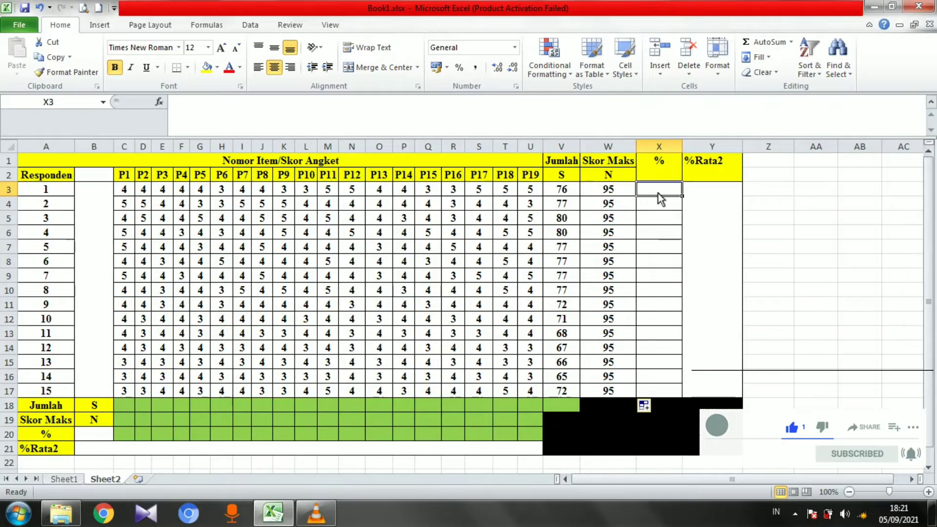
type("=")
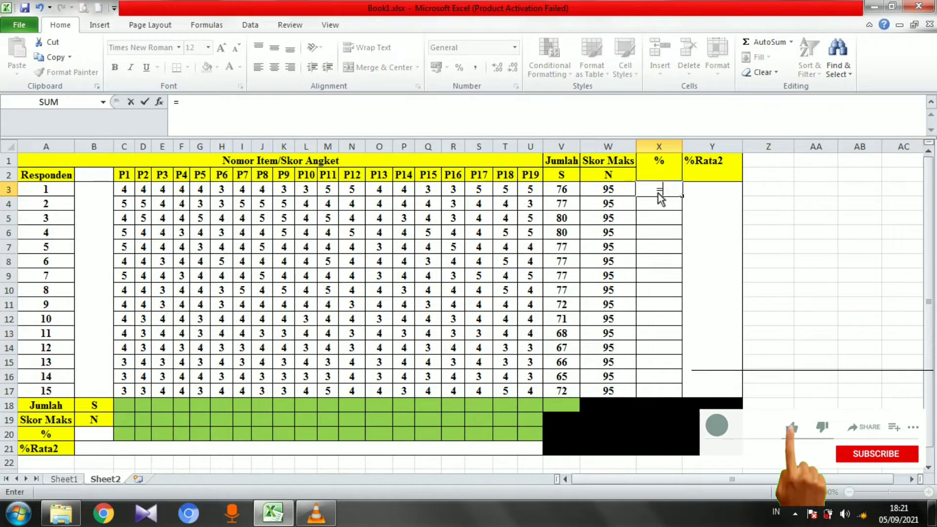
left_click(571, 197)
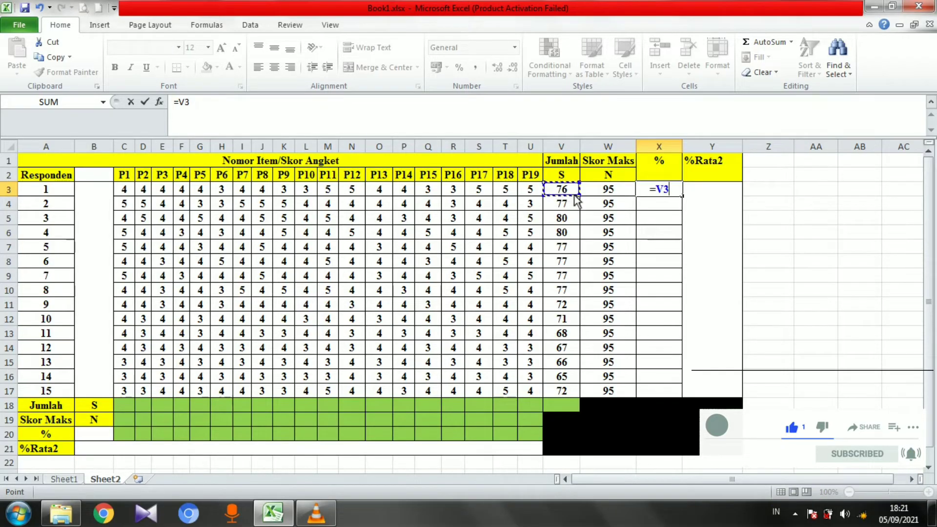
type("/")
left_click(612, 194)
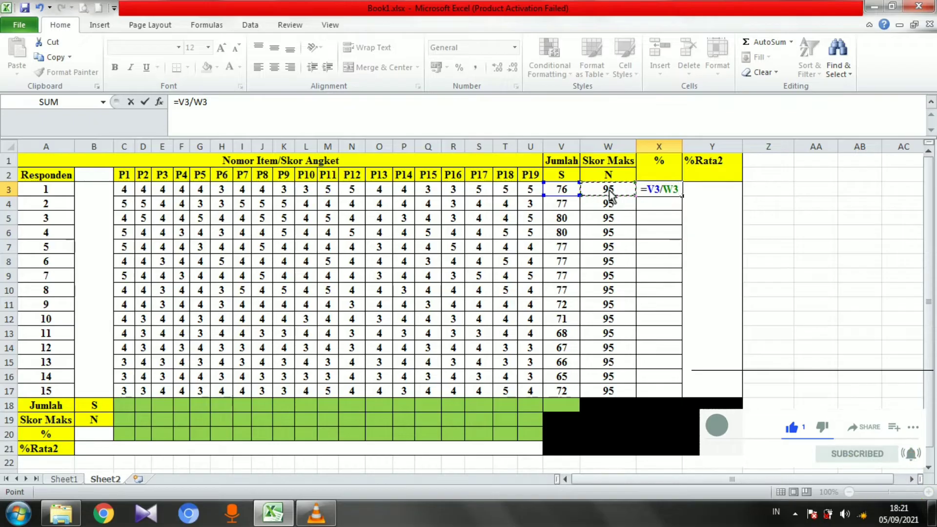
type("*100")
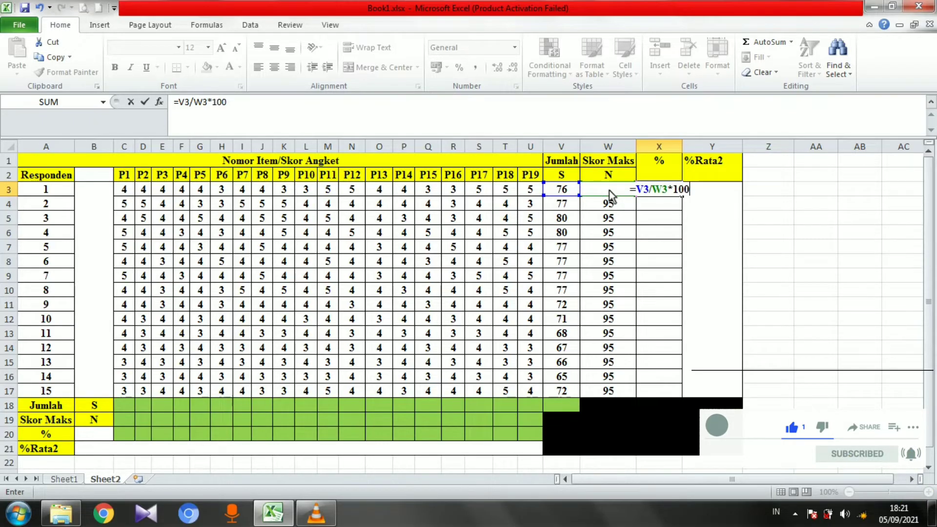
key("Return")
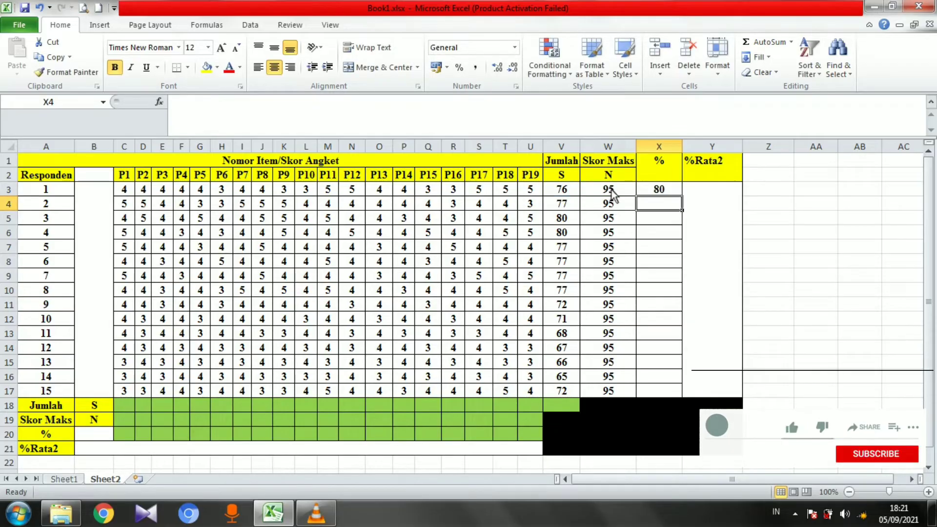
- Fill the % formula from X3 down to X17 for all 15 respondents
left_click(657, 193)
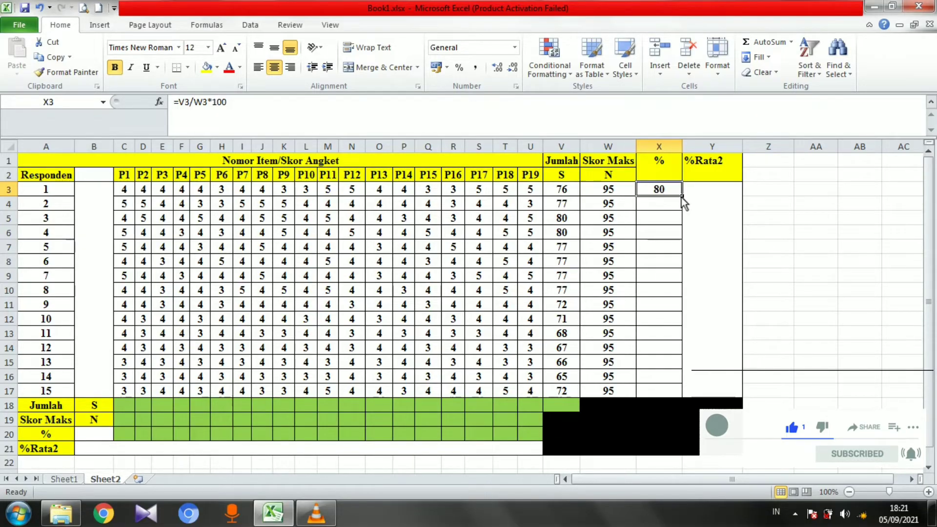
left_click_drag(681, 197, 666, 395)
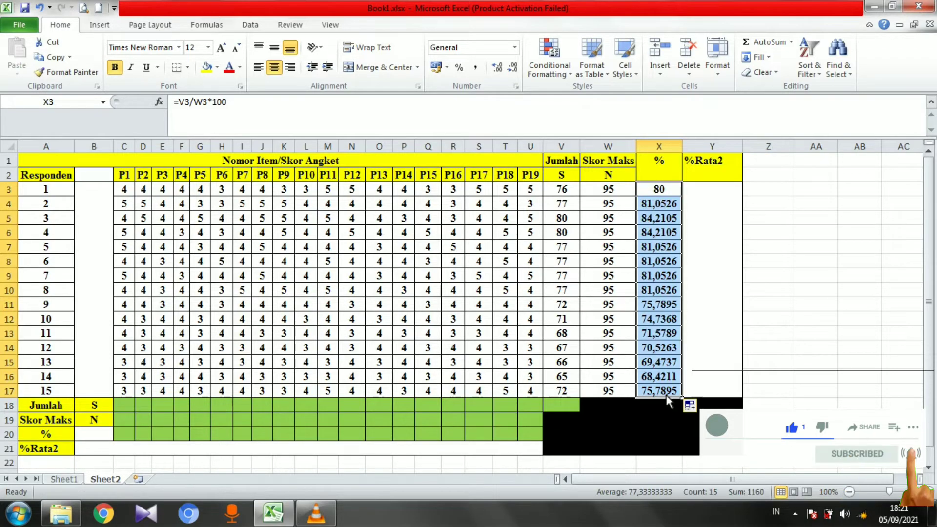
left_click(666, 395)
left_click(833, 320)
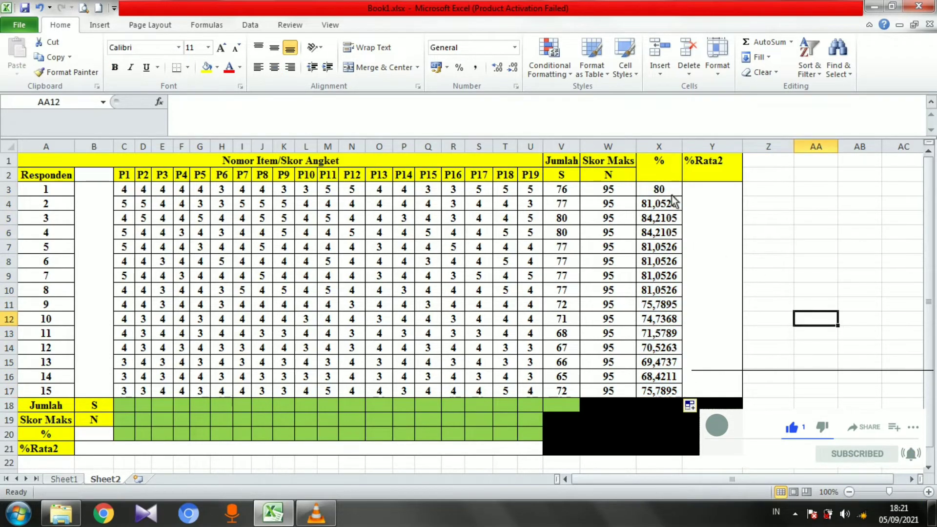
left_click_drag(671, 194, 662, 394)
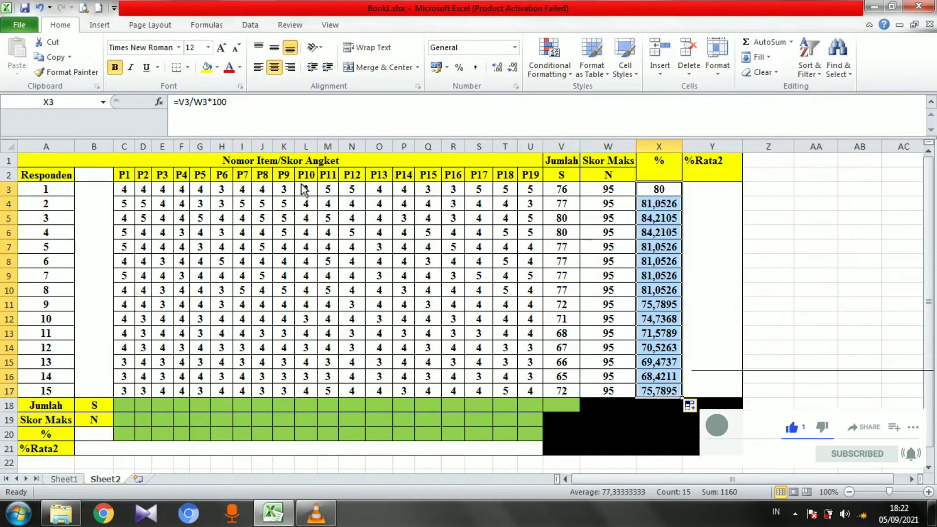
left_click(771, 203)
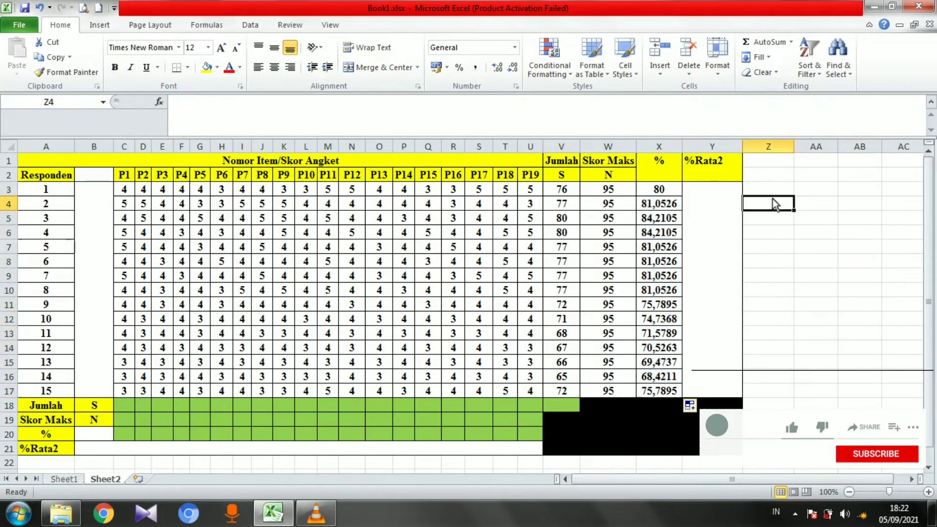
- Enter the formula =AVERAGE(X3:X17) in the merged %Rata2 cell Y3 to average the respondents' percentages
left_click(705, 208)
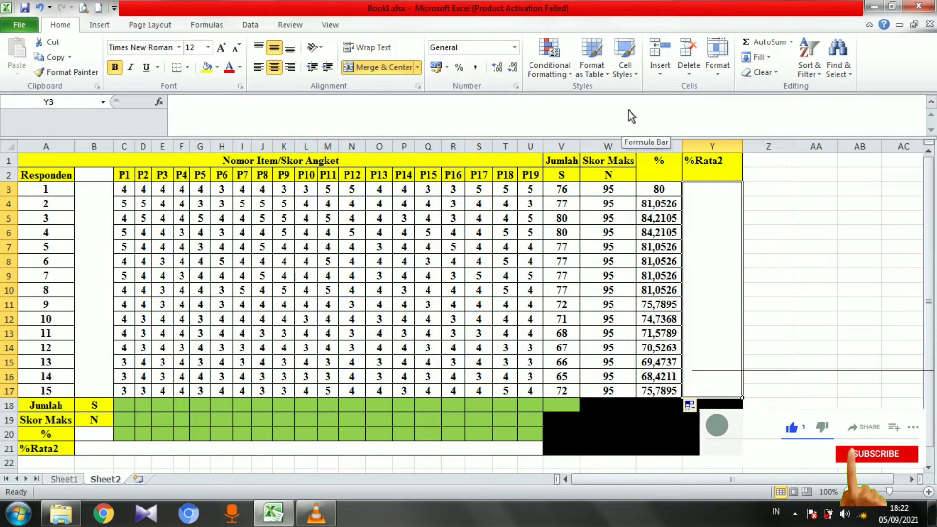
type("=")
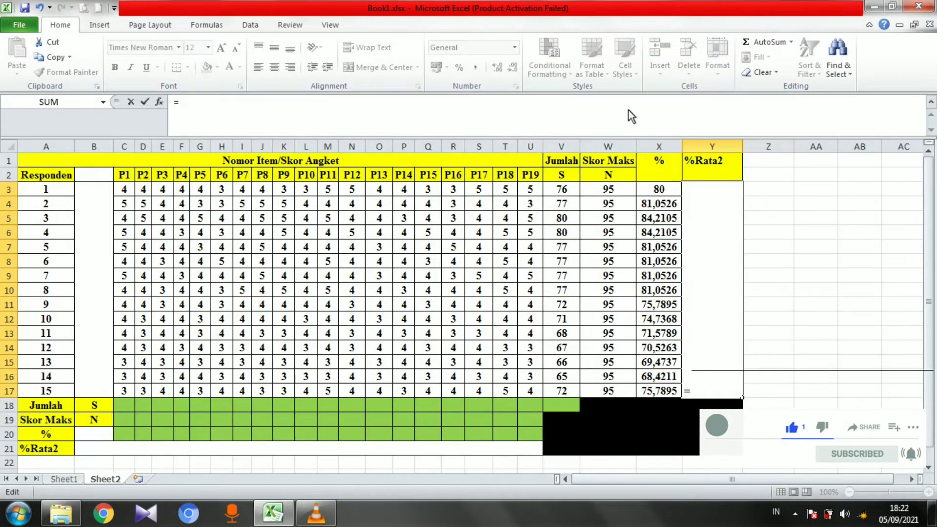
type("aver")
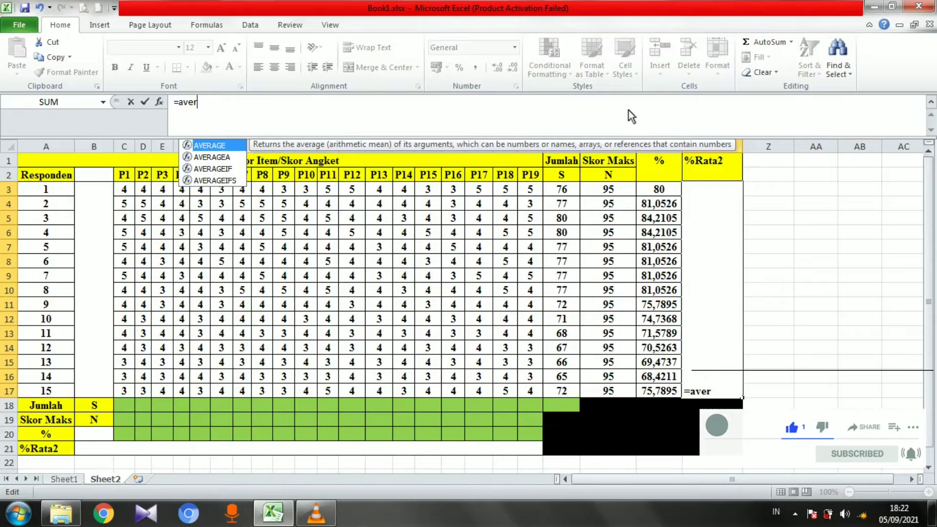
type("e")
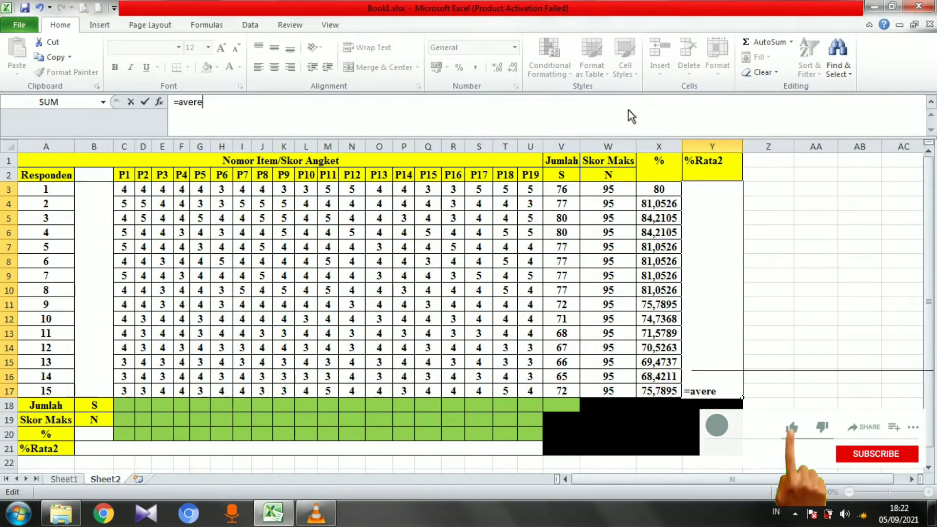
type("a")
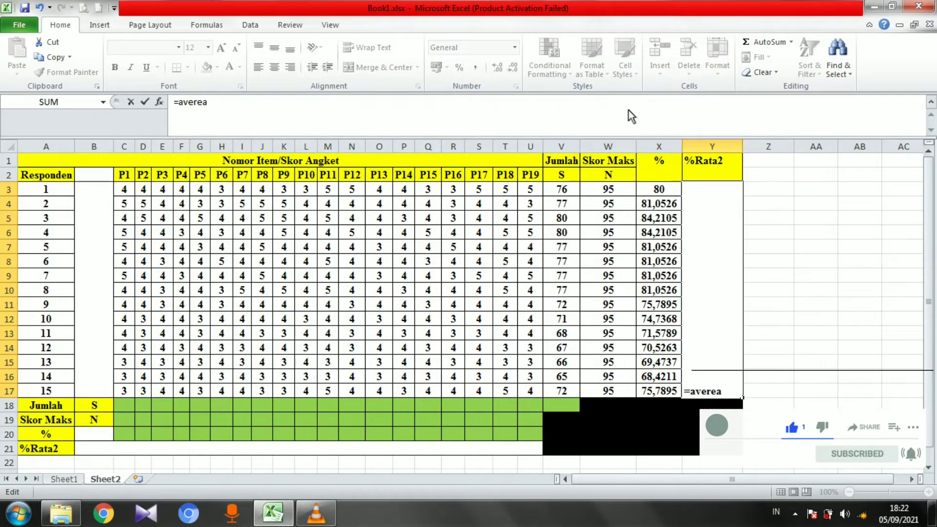
key("BackSpace")
key("BackSpace")
key("BackSpace")
type("a")
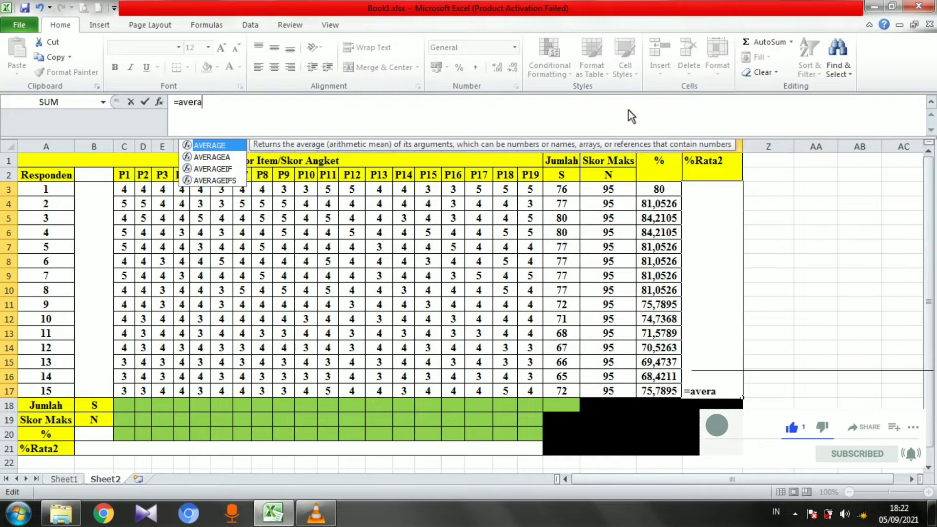
type("ge(")
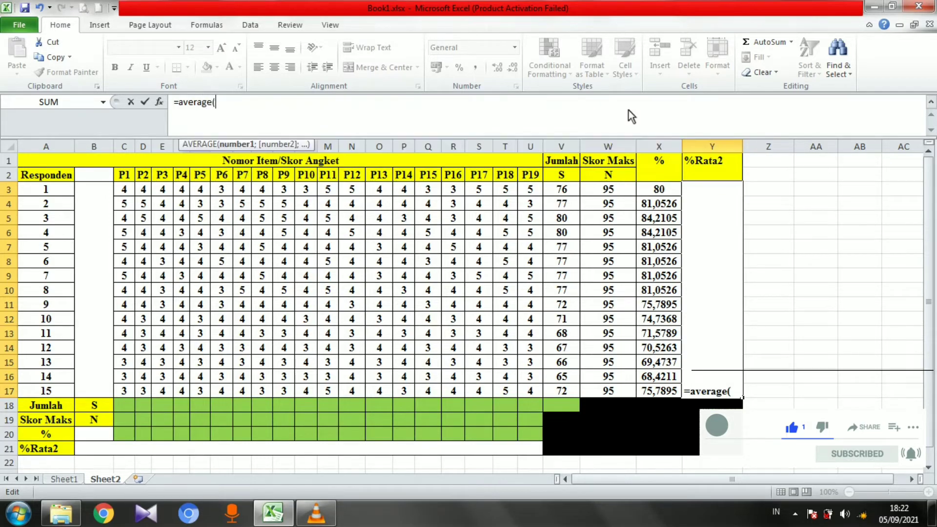
left_click(676, 192)
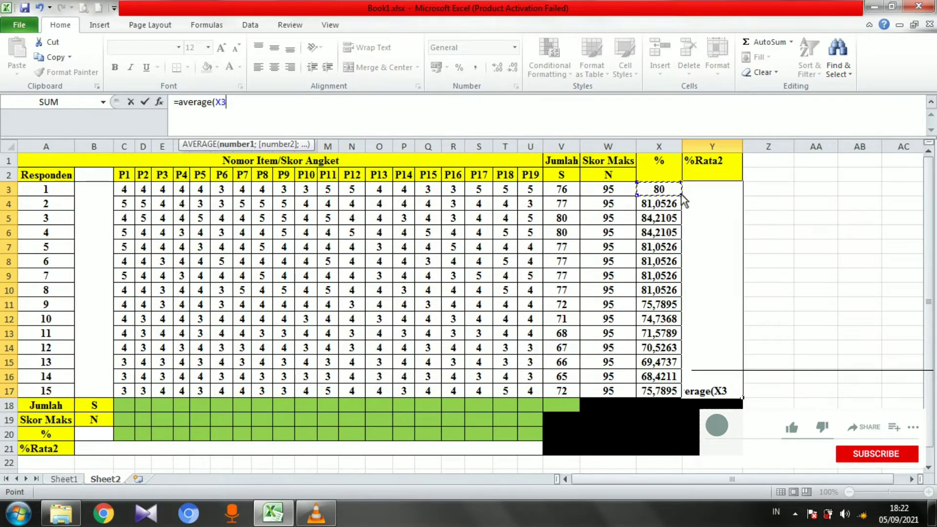
left_click_drag(680, 195, 669, 396)
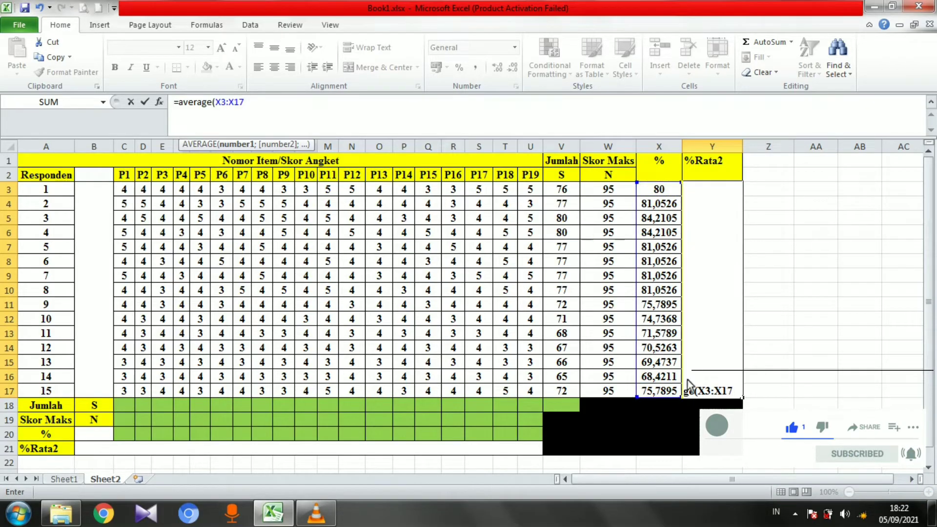
type(")")
key("Return")
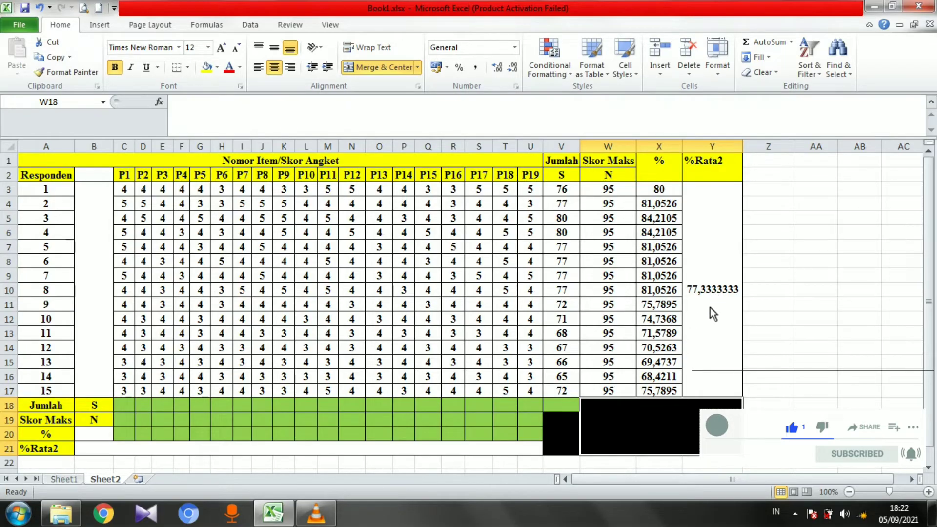
left_click(788, 324)
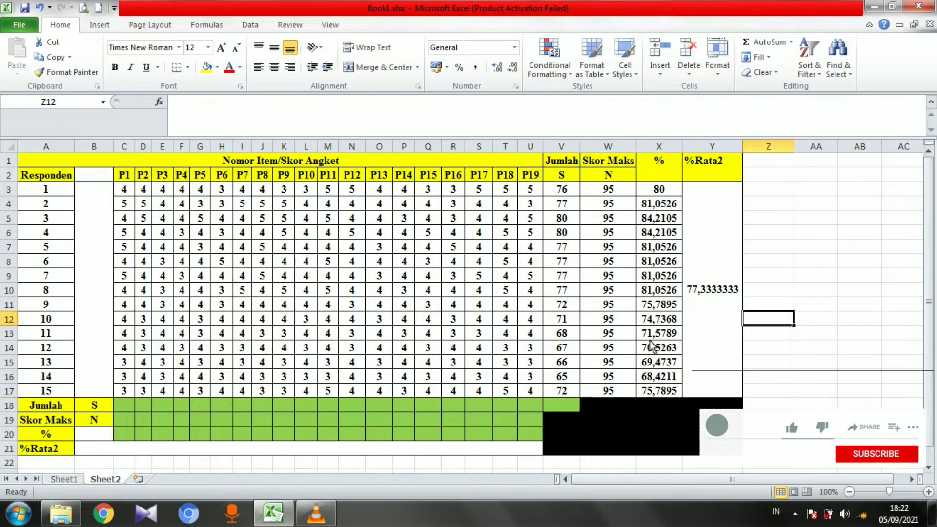
- Enter the formula =SUM(C3:C17) in C18 to total all respondents' scores for item P1
left_click(125, 405)
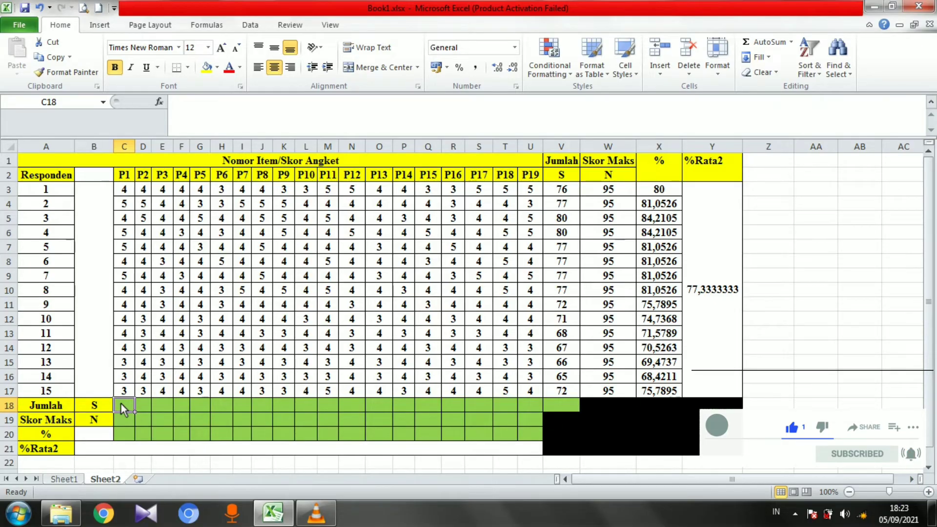
type("=s")
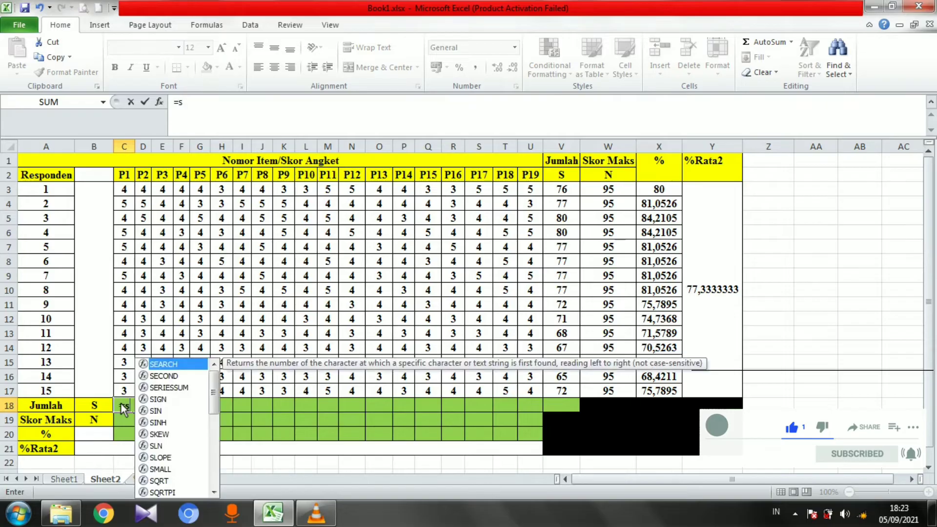
type("um(")
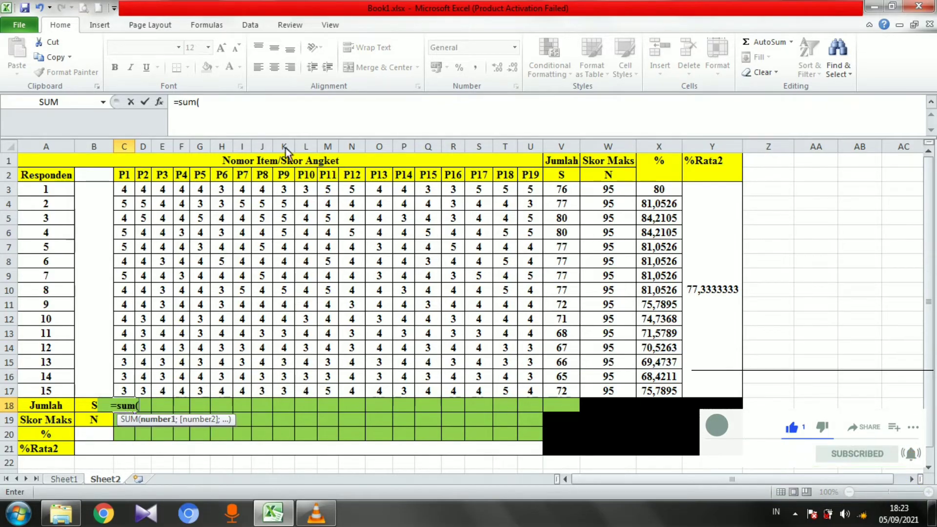
left_click(127, 194)
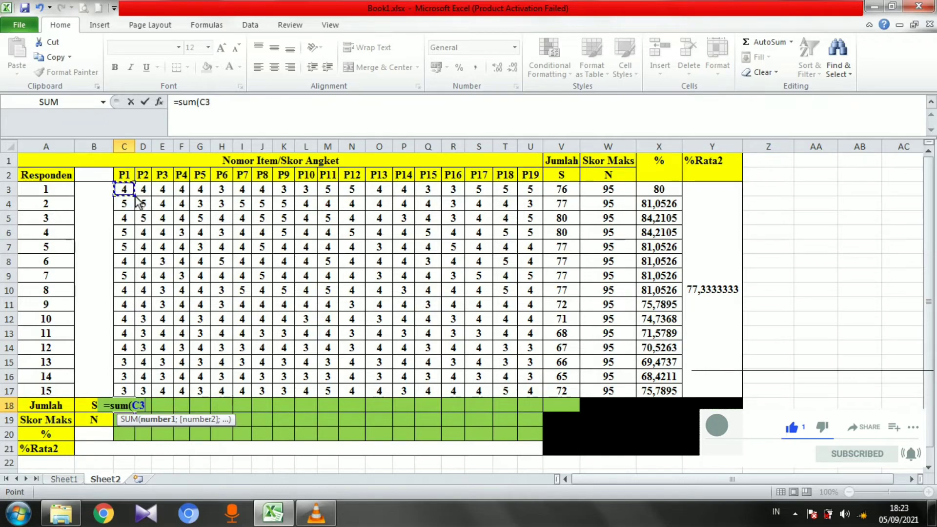
left_click_drag(135, 197, 125, 397)
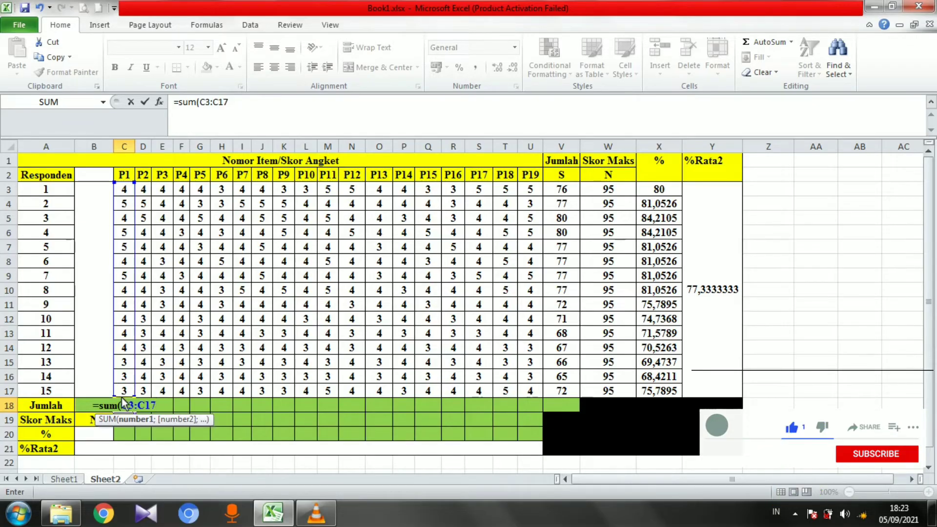
type(")")
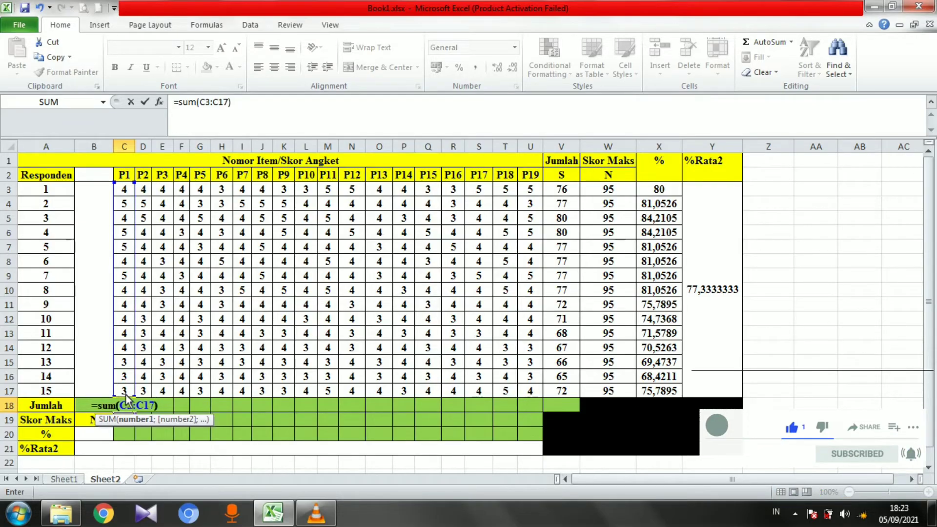
key("Return")
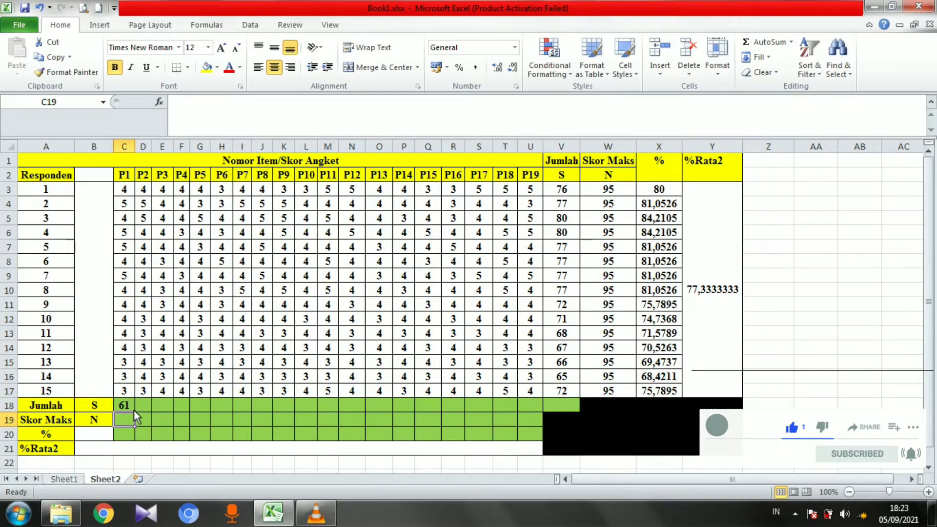
- Fill the Jumlah formula from C18 across to V18 for items P1–P19 and the total column
left_click(123, 405)
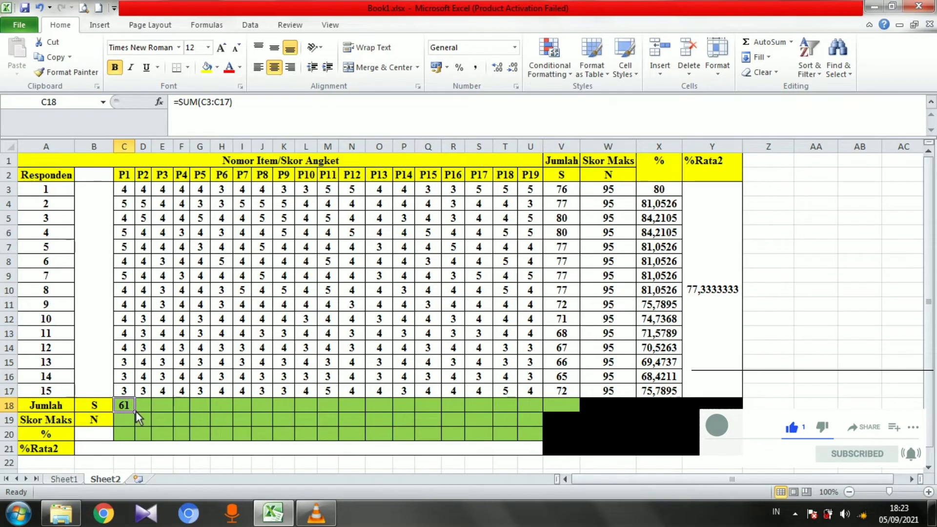
left_click_drag(136, 411, 413, 405)
left_click_drag(493, 410, 583, 406)
left_click_drag(585, 409, 585, 410)
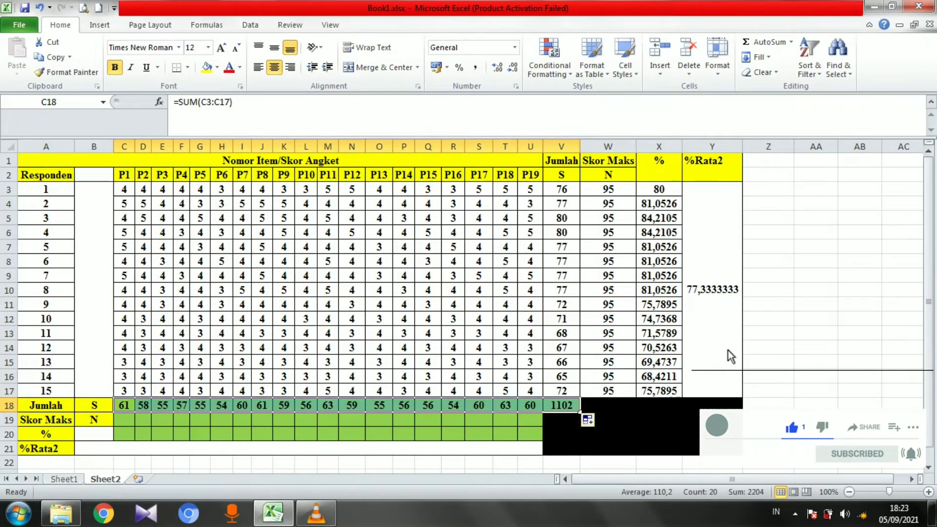
left_click(788, 362)
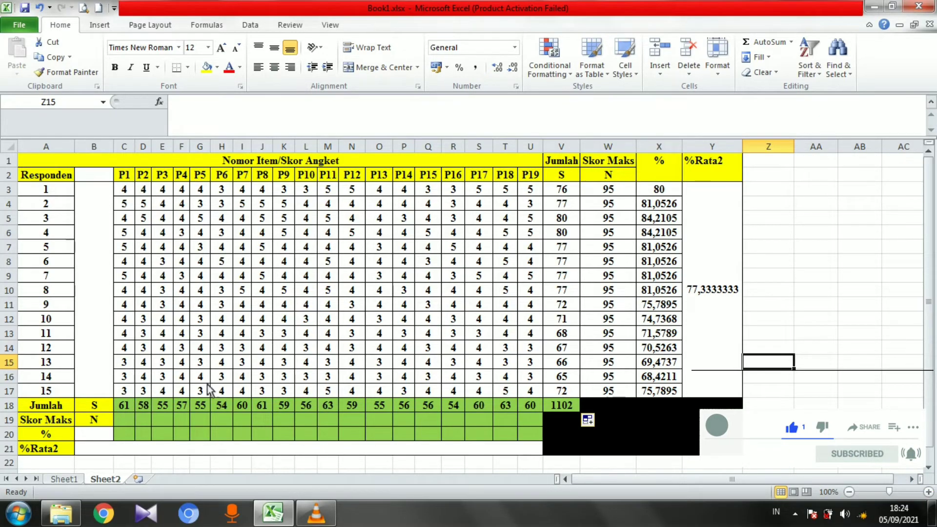
- Enter the formula =5*15 in C19 as the maximum score (Skor Maks) for item P1
left_click(130, 417)
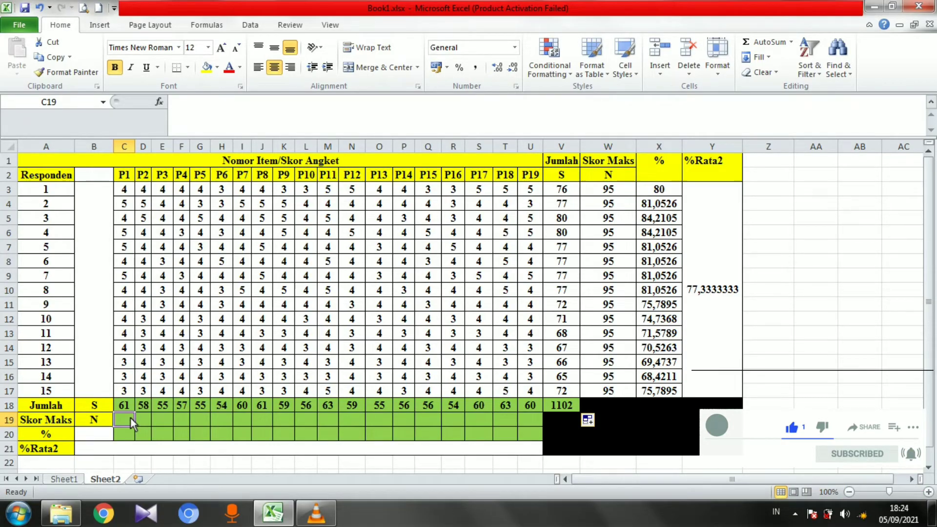
type("=")
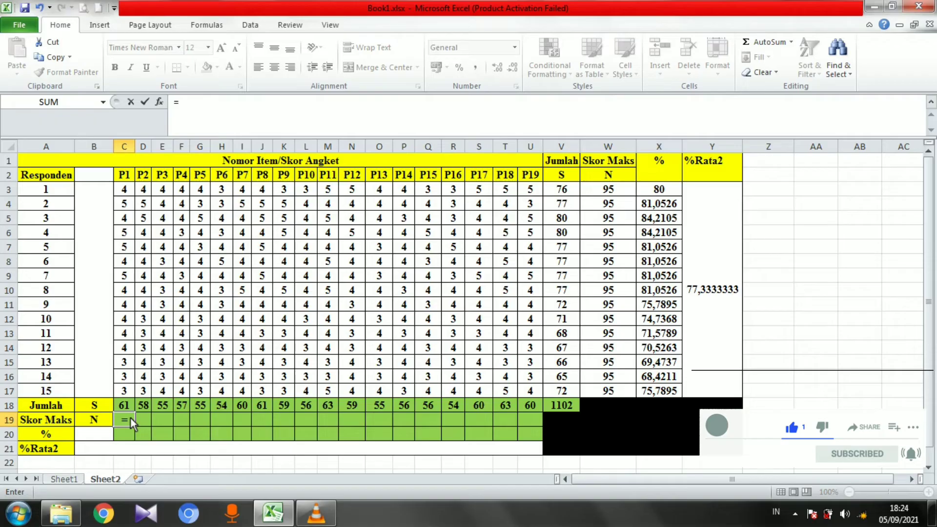
type("5")
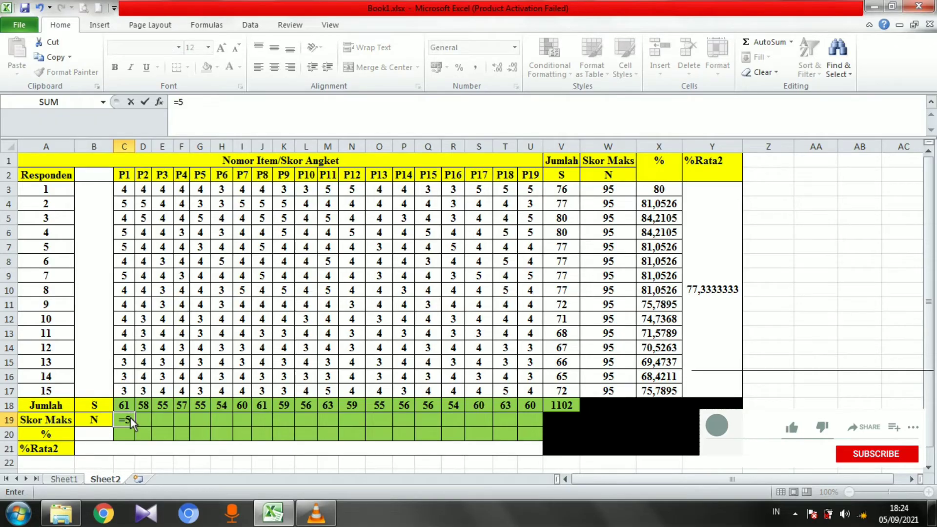
type("*")
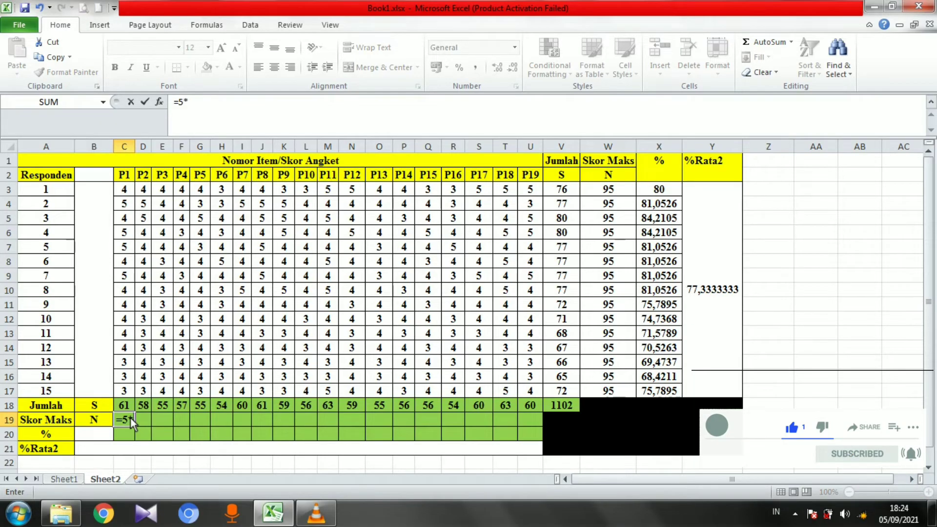
type("15")
key("Return")
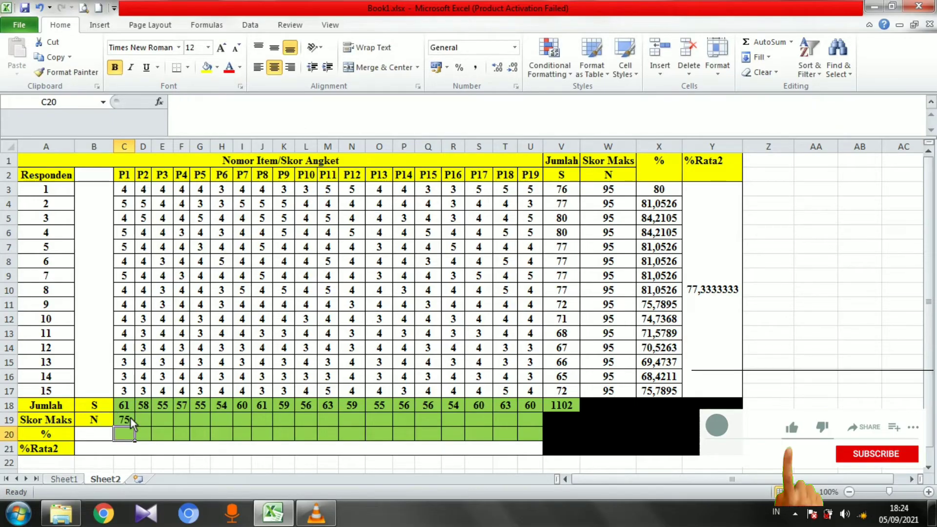
- Check the Skor Maks formula in C19 against the respondent formulas in X3 and W3
left_click(130, 417)
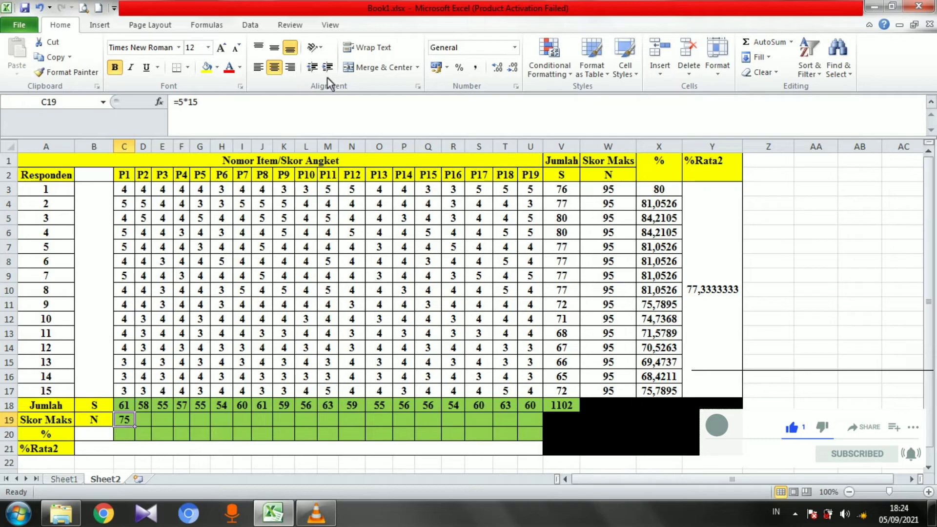
left_click(304, 109)
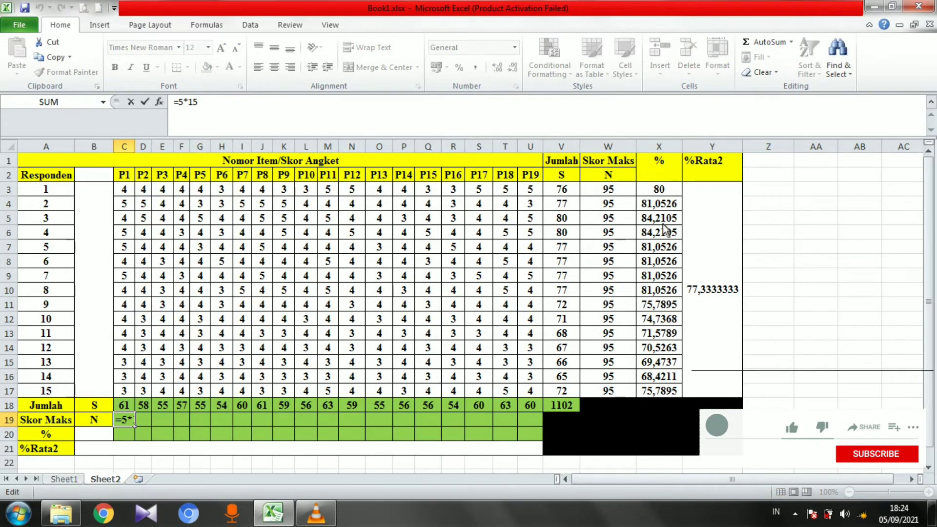
left_click(659, 190)
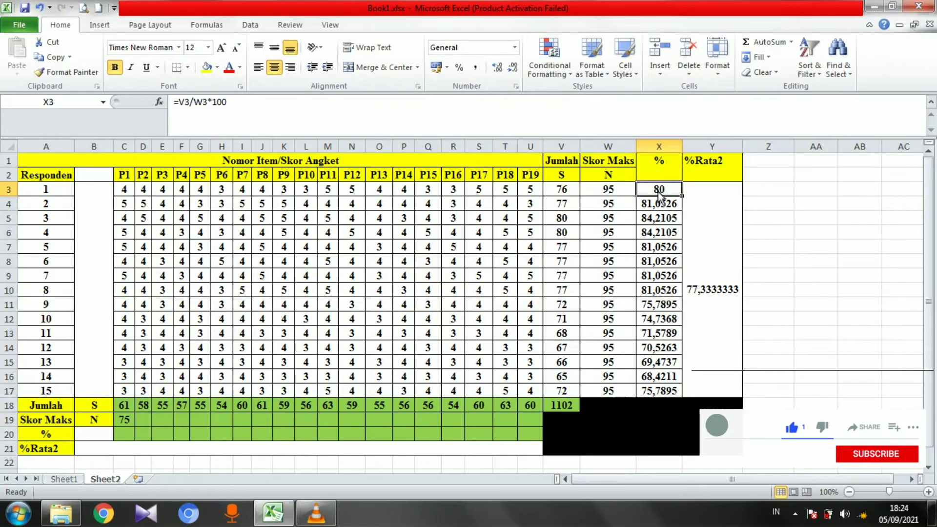
left_click(605, 190)
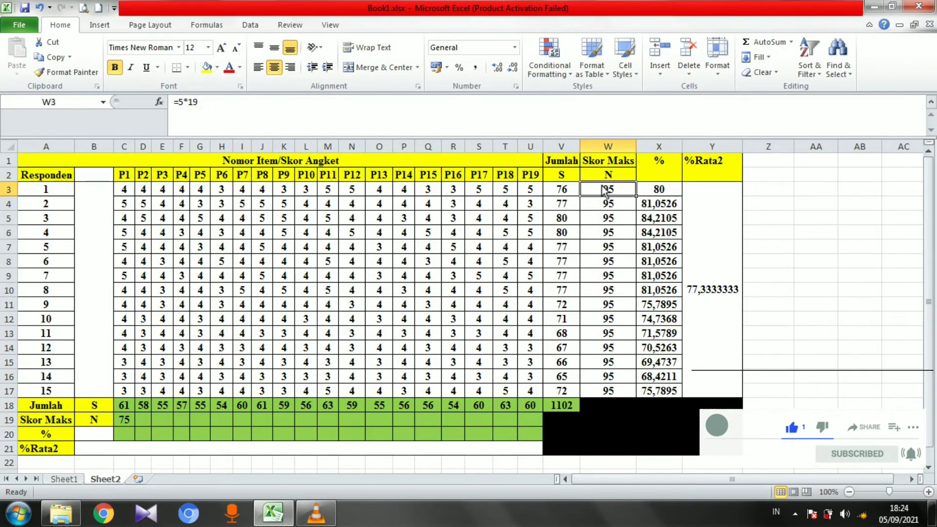
left_click(426, 113)
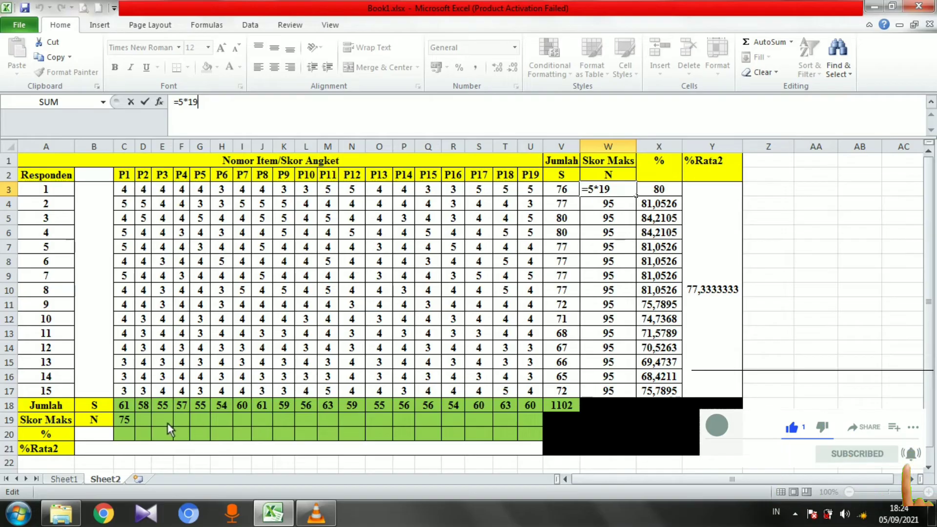
- Fill the Skor Maks formula from C19 across to U19 for items P1–P19
left_click(132, 423)
left_click_drag(135, 426, 279, 423)
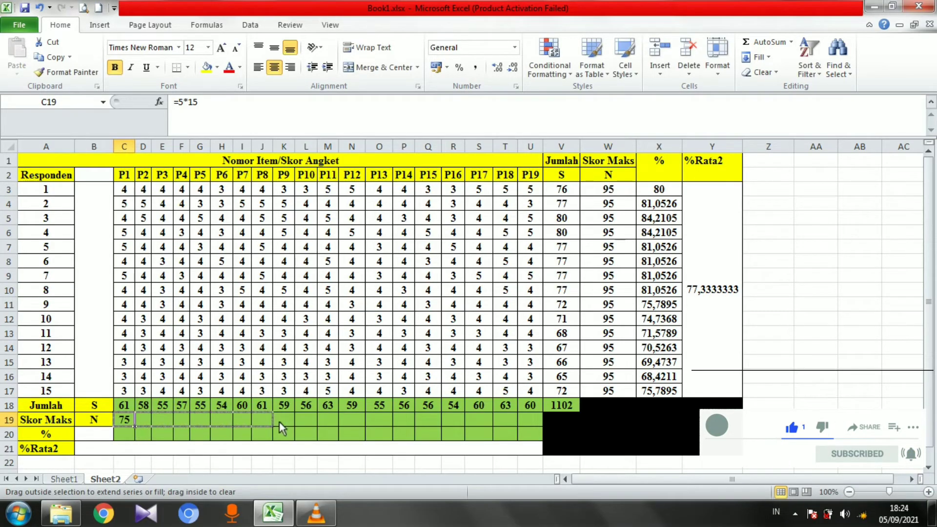
left_click_drag(485, 417, 538, 418)
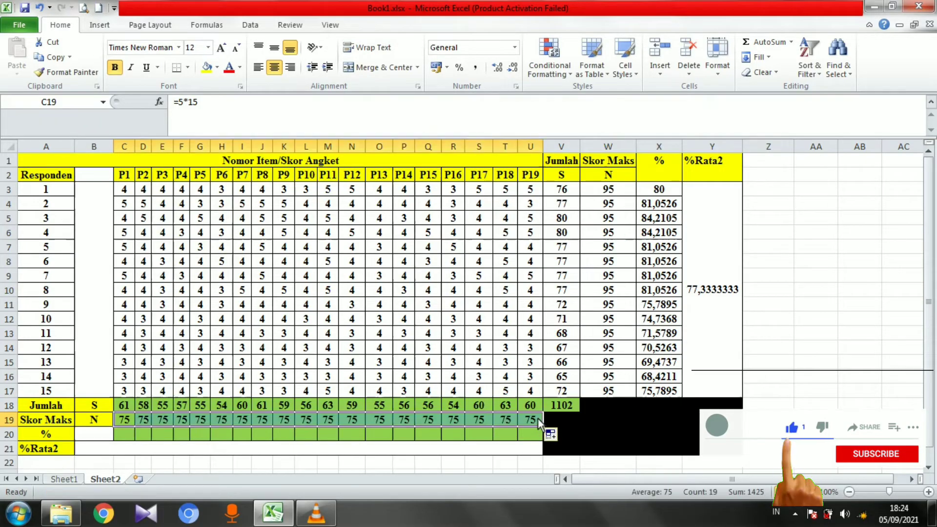
left_click(844, 393)
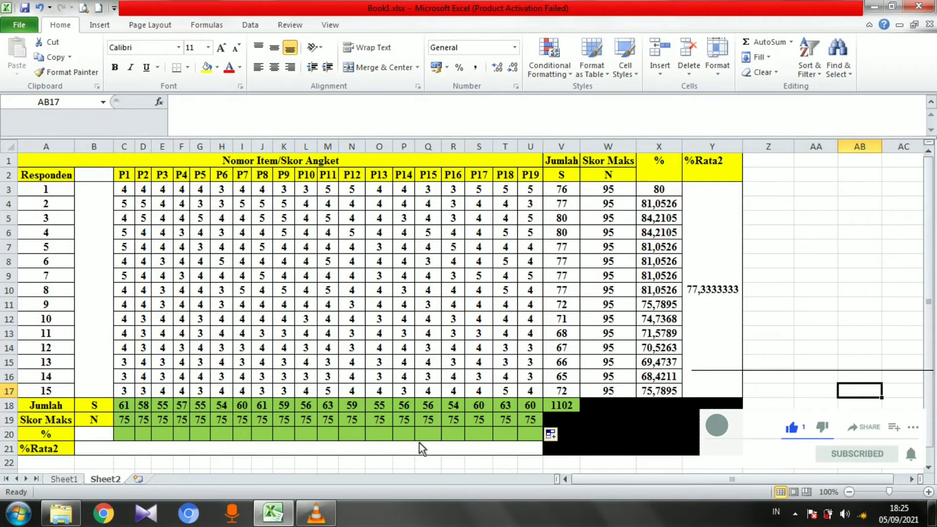
- Enter the formula =C18/C19*100 in C20 and fill it across to U20 for the percentages of items P1–P19
left_click(123, 434)
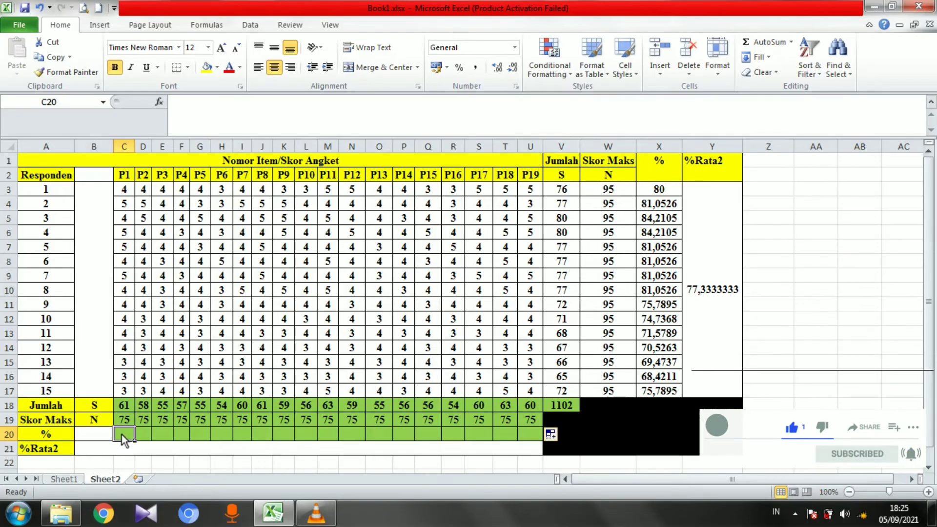
type("=")
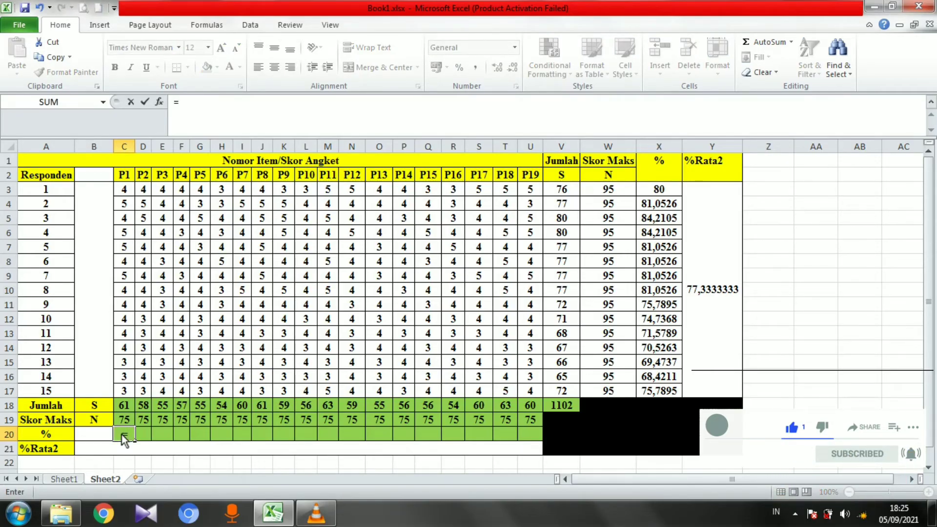
left_click(127, 404)
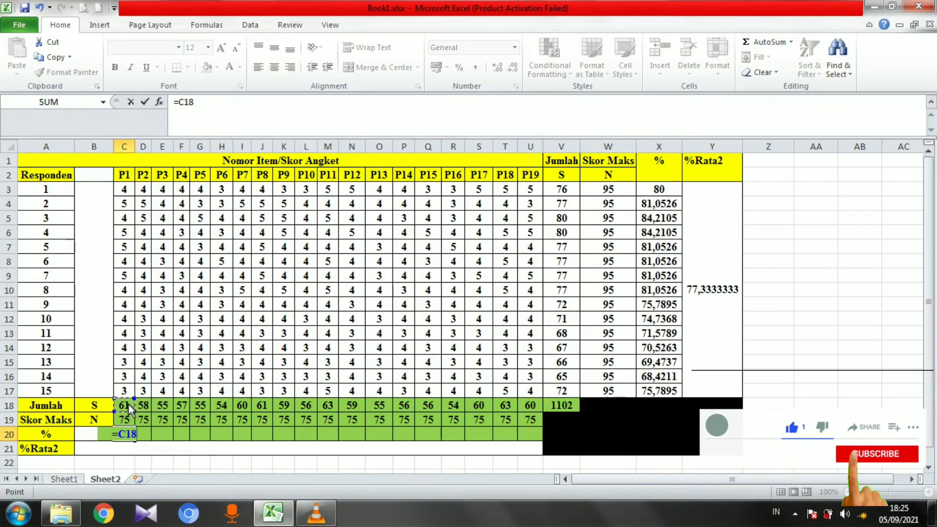
type("/")
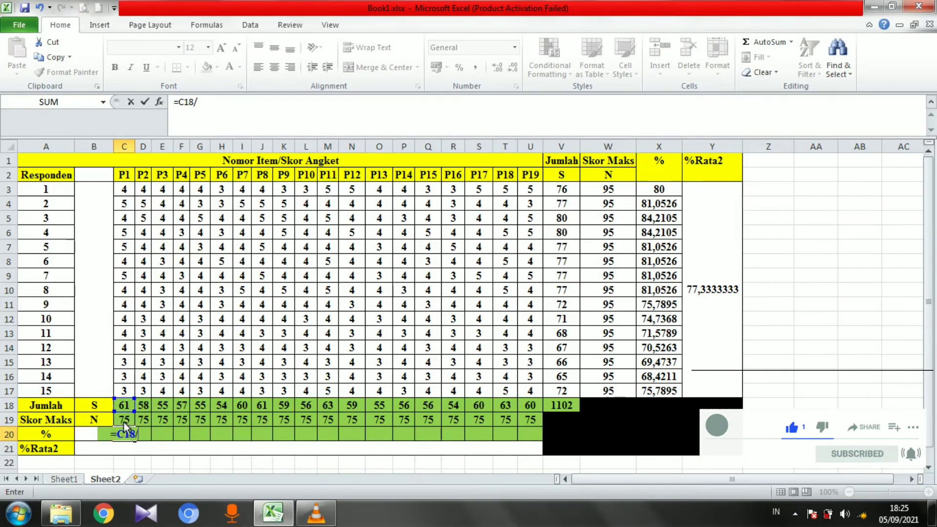
left_click(123, 421)
type("*100")
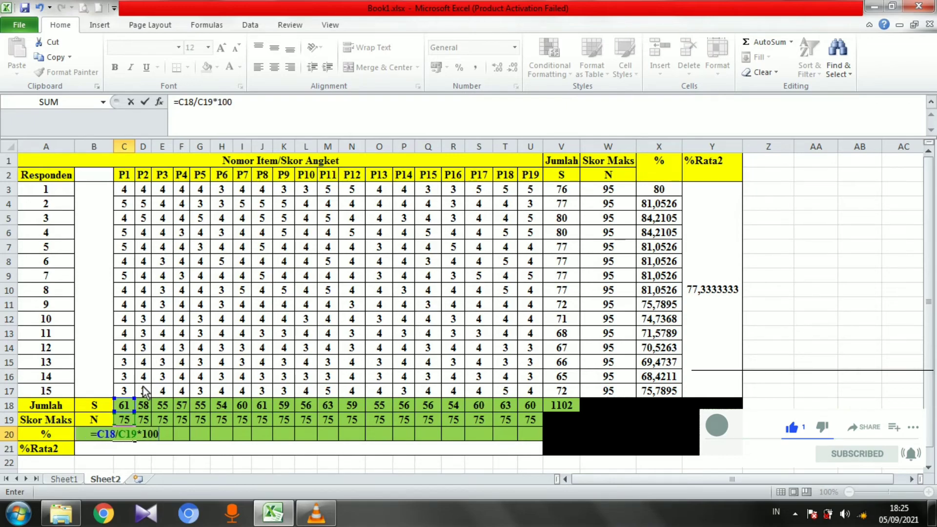
key("Return")
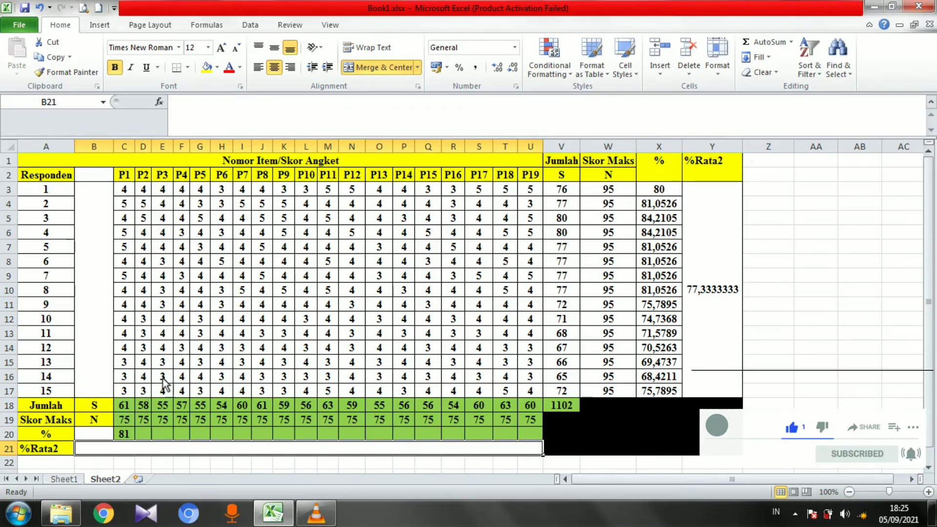
left_click(128, 438)
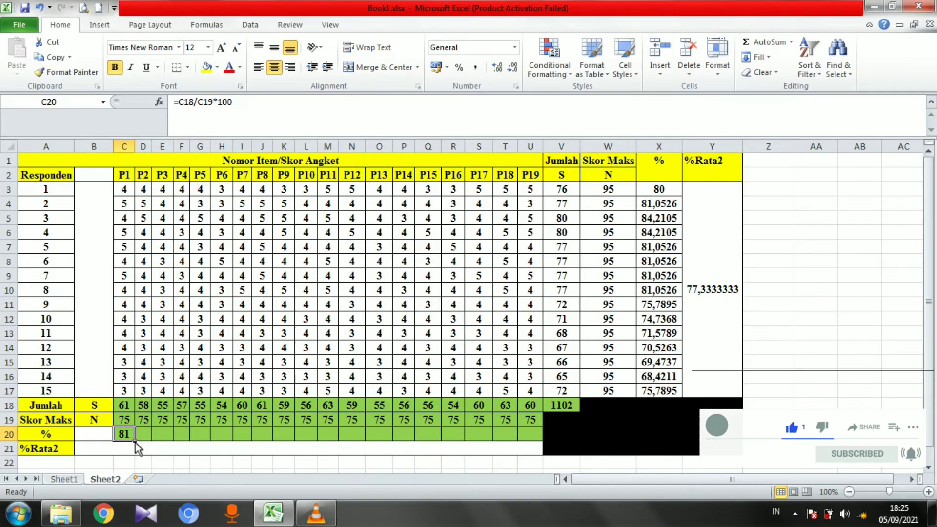
left_click_drag(134, 440, 533, 431)
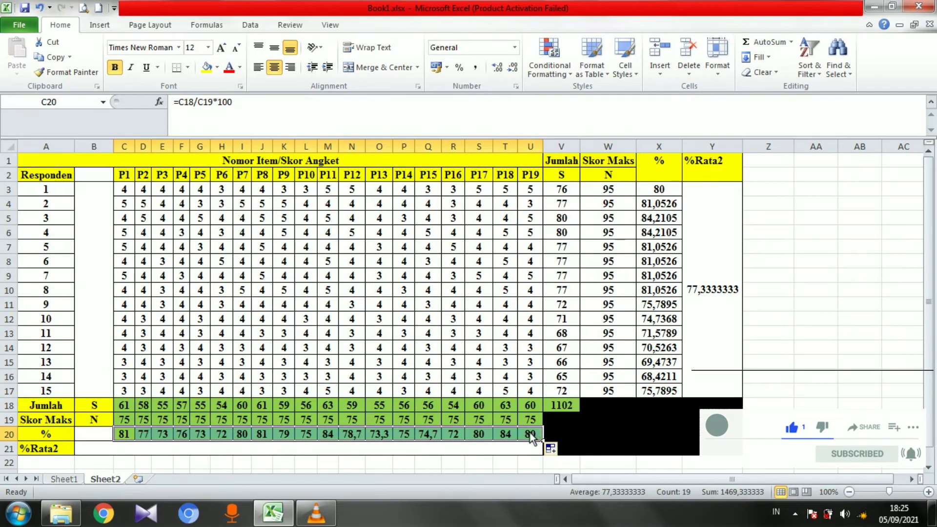
- Enter the formula =AVERAGE(C20:U20) in the merged %Rata2 cell B21 to average the item percentages
left_click(317, 447)
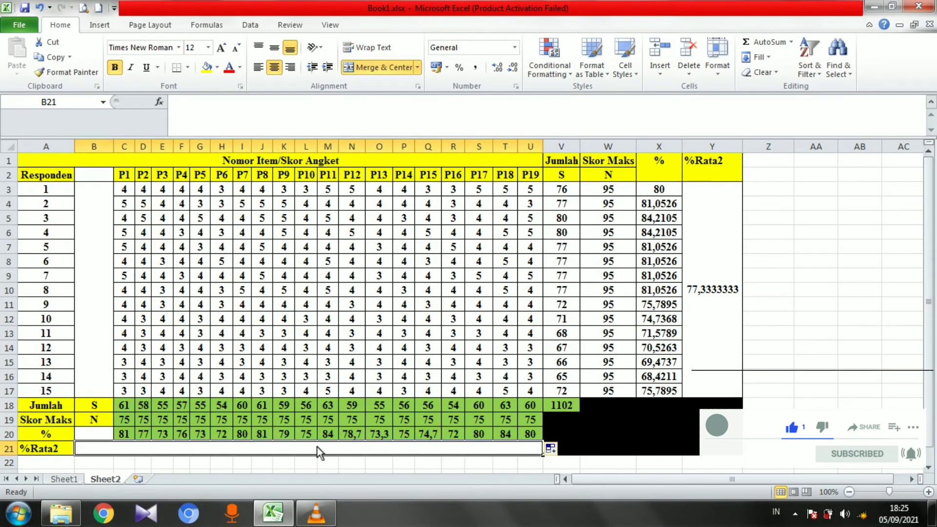
double_click(318, 447)
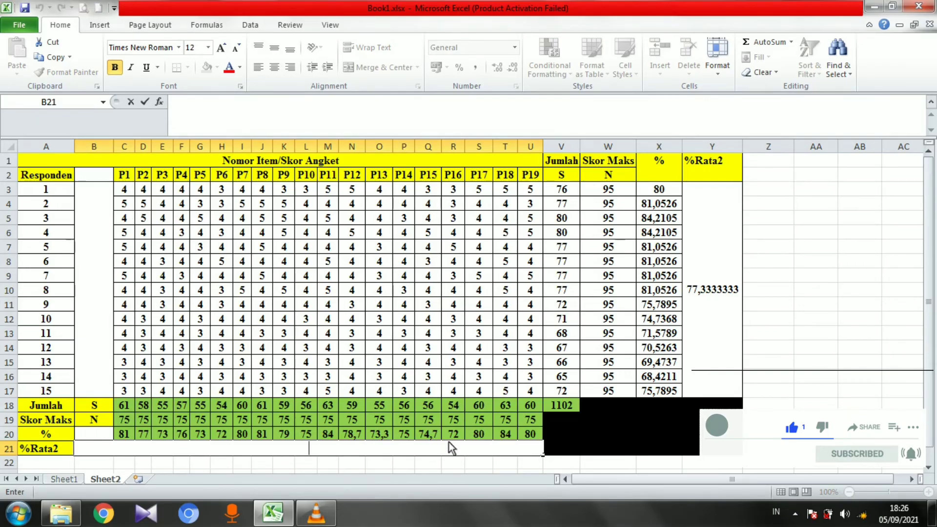
left_click(268, 119)
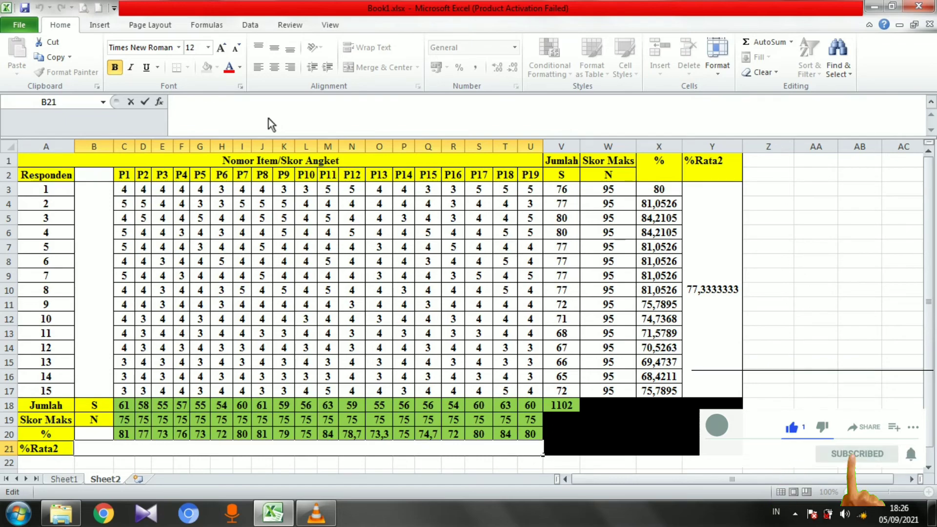
type("=a")
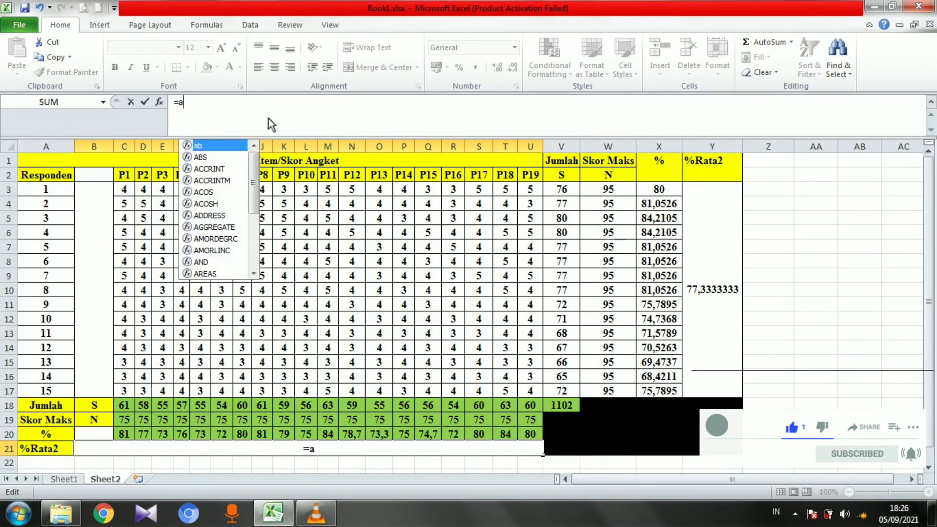
type("ver")
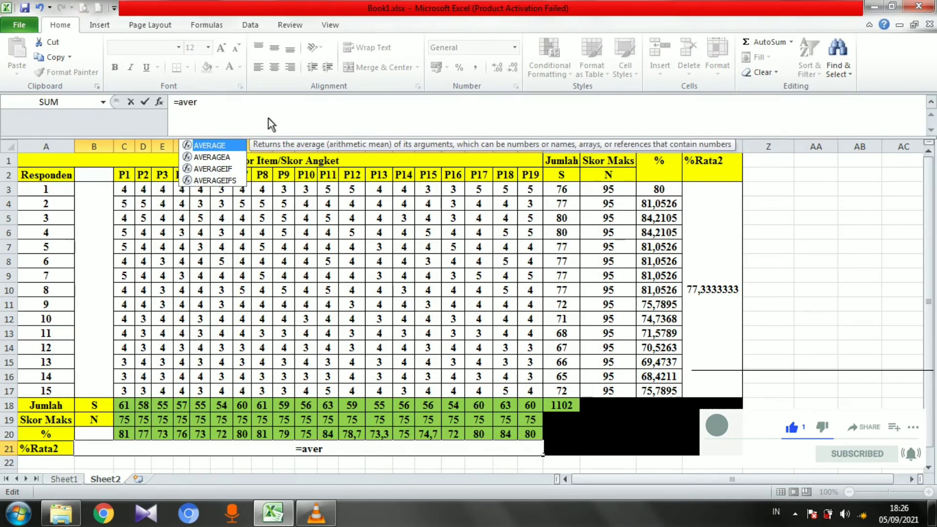
type("age")
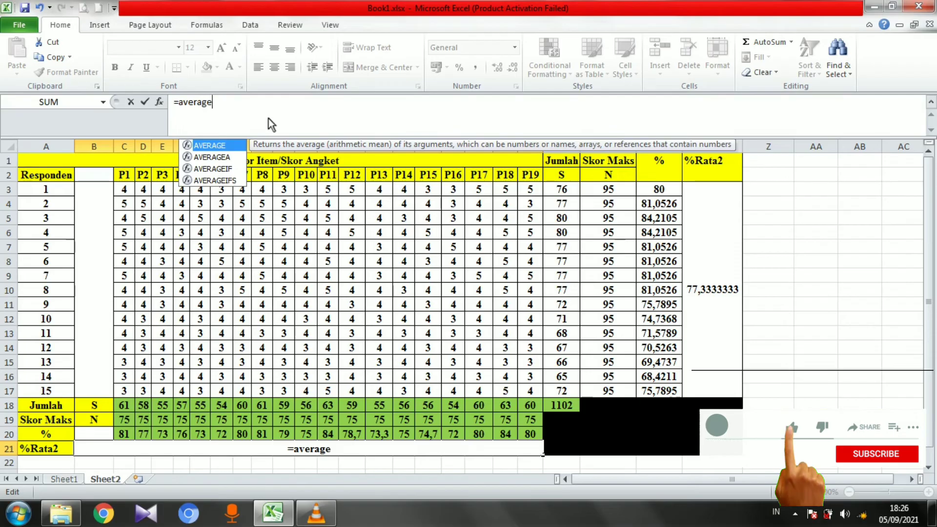
type("(")
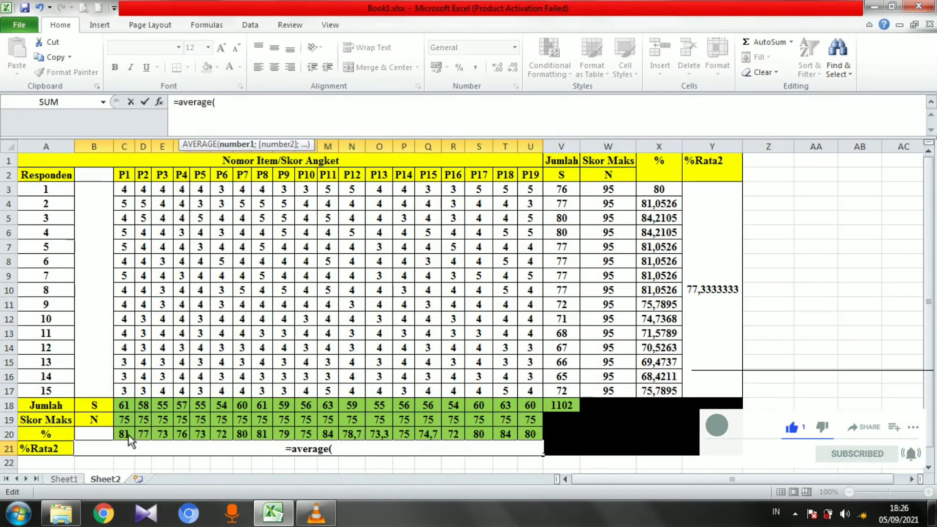
left_click_drag(128, 436, 526, 432)
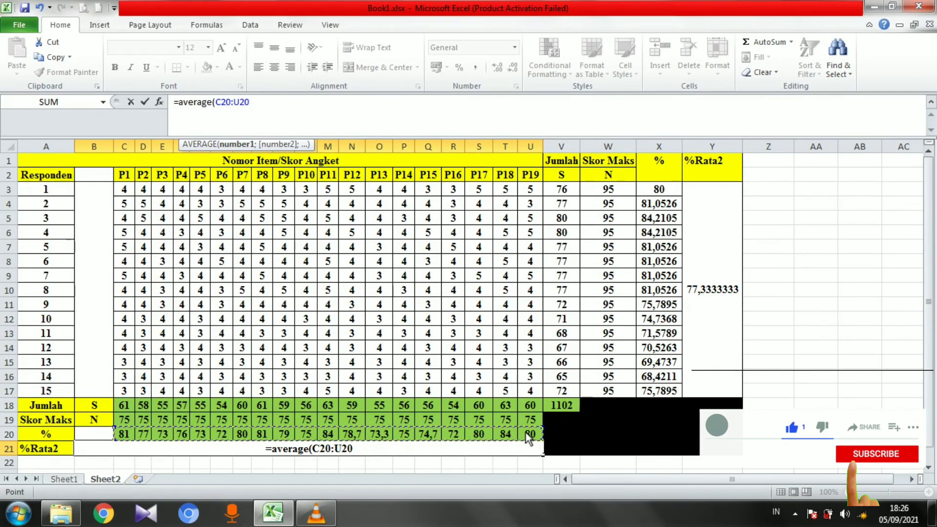
type(")")
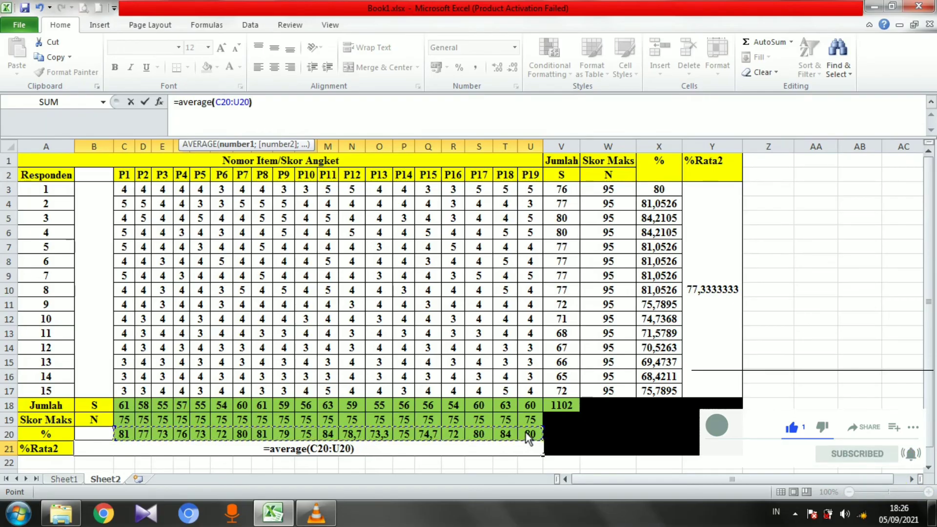
key("Return")
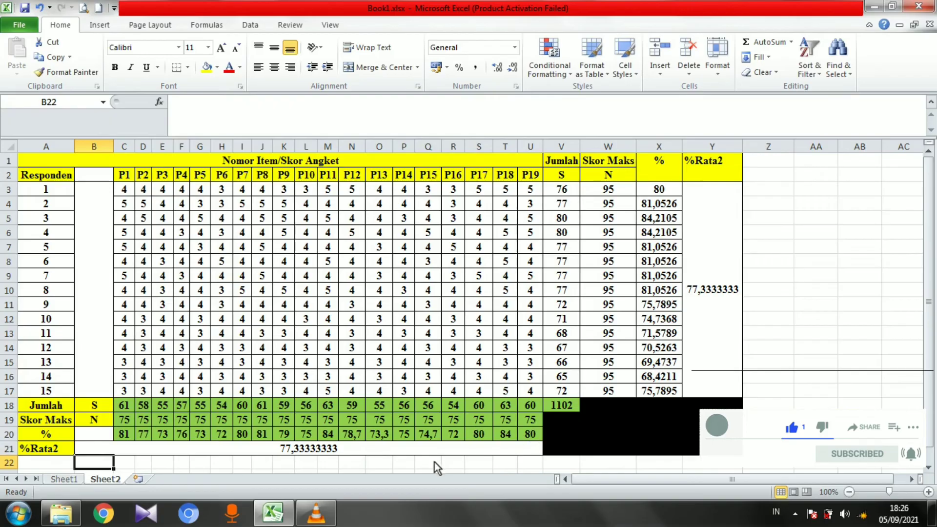
- Compare the average percentage per item in B21 with the average percentage per respondent in Y3
left_click(242, 453)
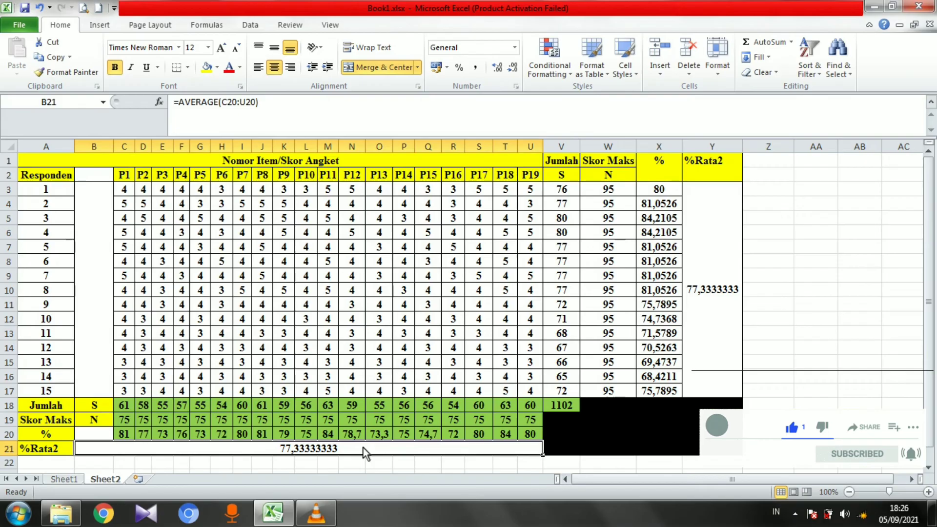
left_click(735, 233)
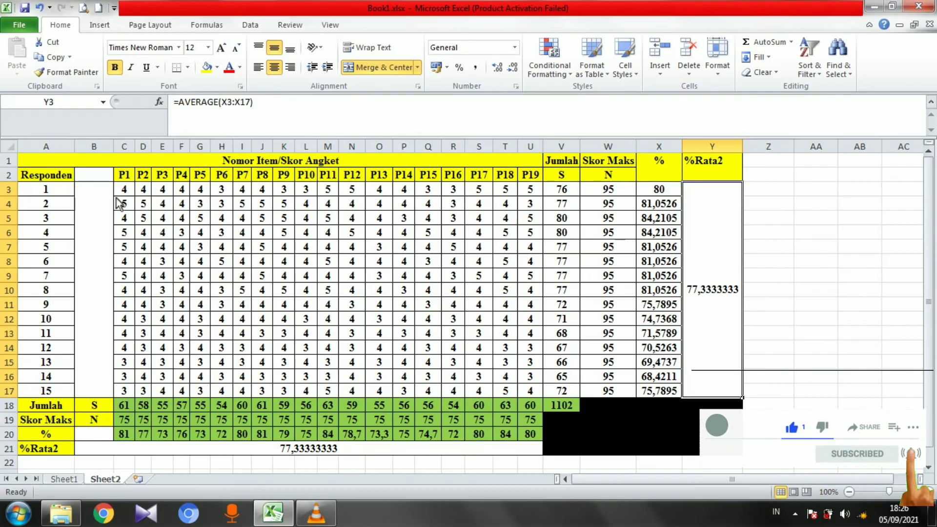
left_click(765, 303)
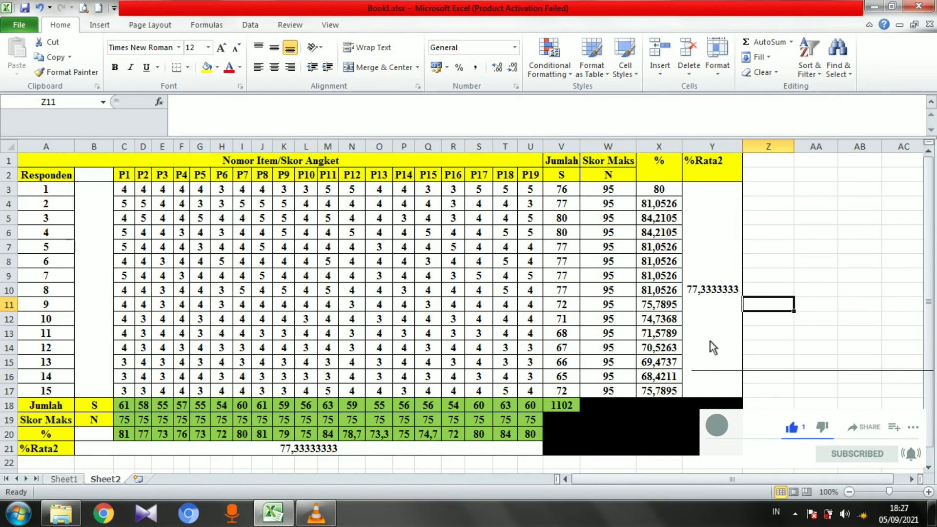
left_click_drag(934, 338, 928, 383)
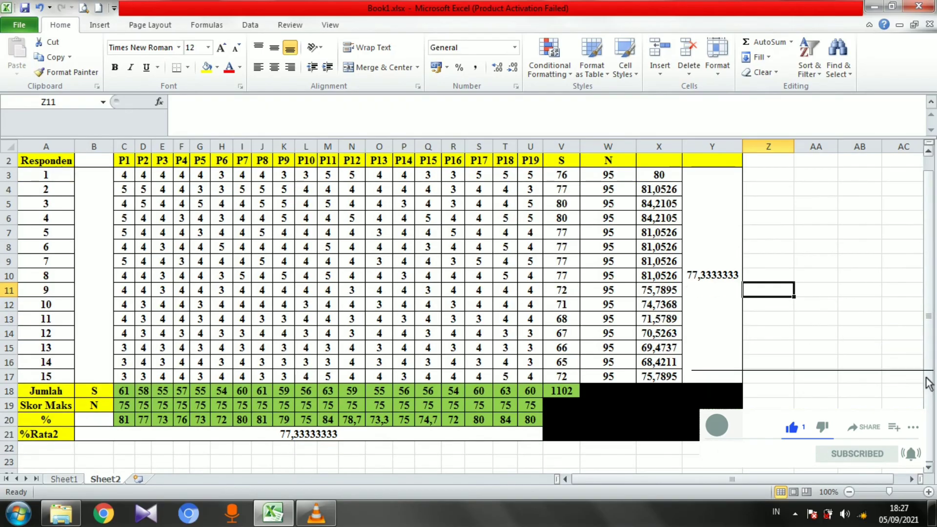
left_click(926, 378)
left_click_drag(928, 383, 931, 361)
left_click(911, 479)
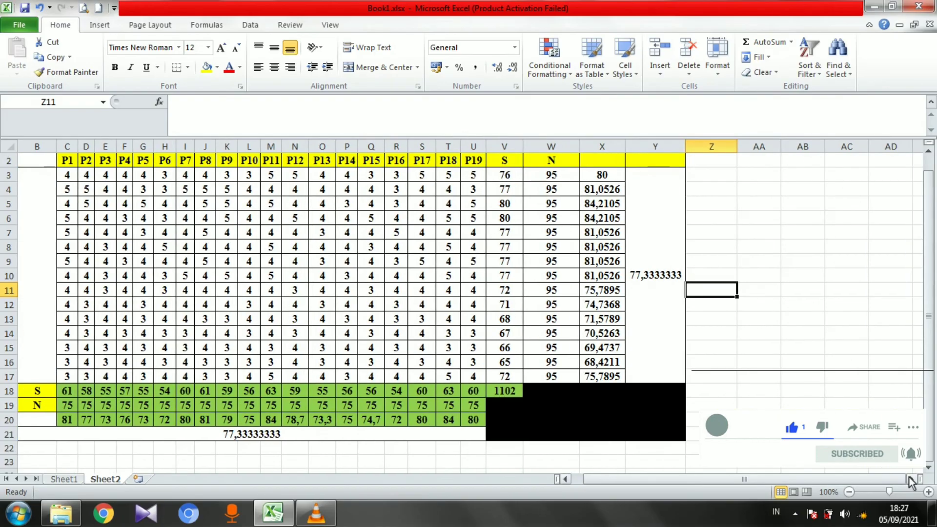
mouse_move(893, 482)
left_mouse_down()
mouse_move(801, 479)
mouse_move(892, 481)
left_mouse_up()
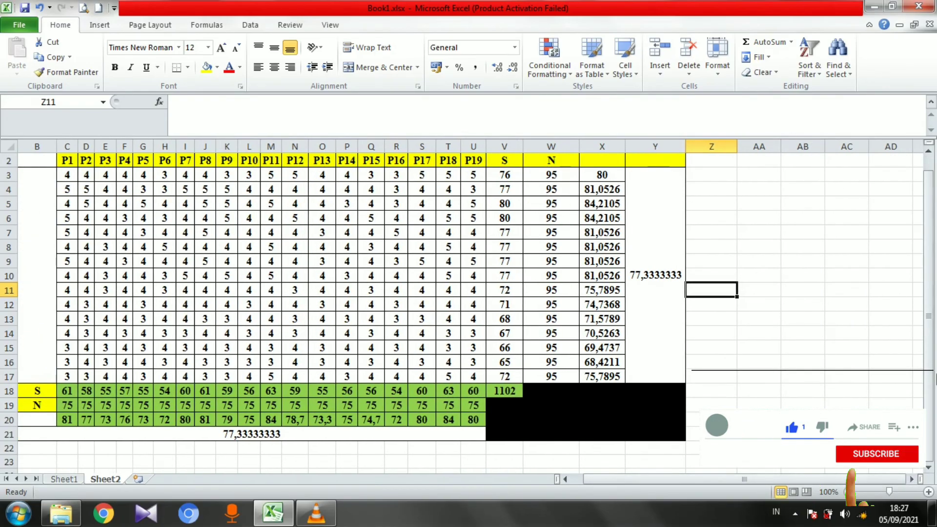